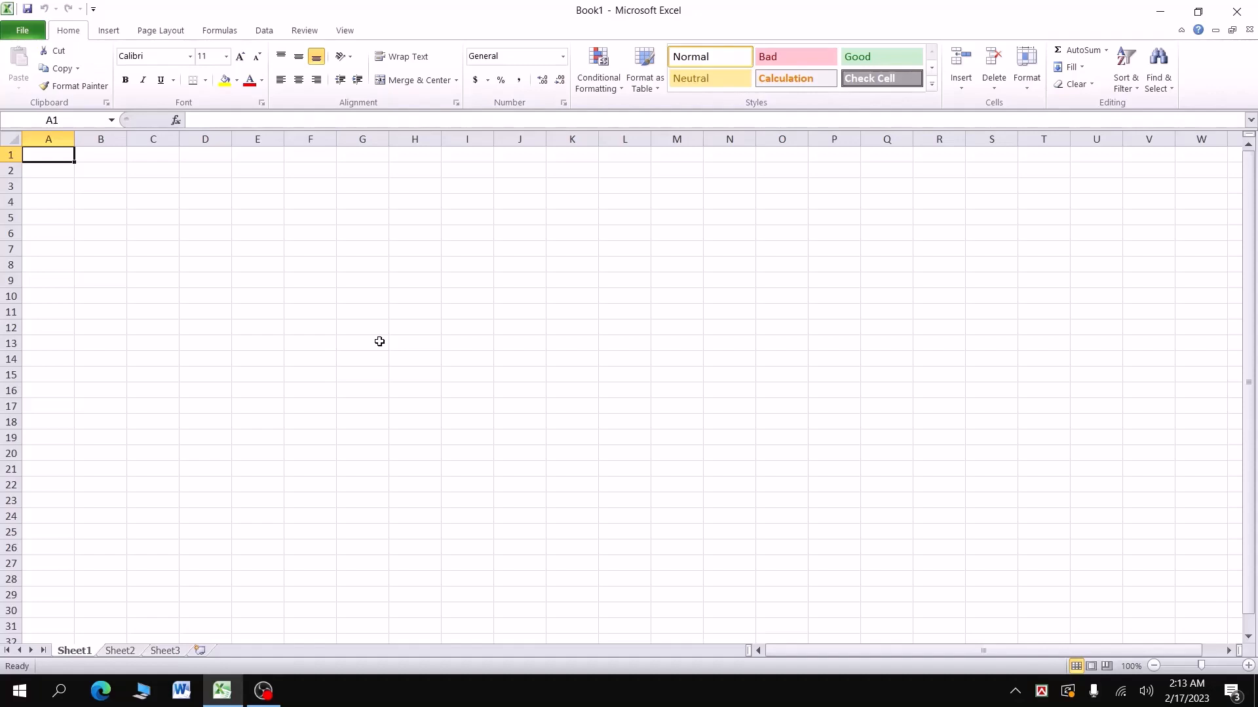
Step: Enter the scores 80, 90, 80, 70, 65 and 45 down cells A1:A6
text(8)
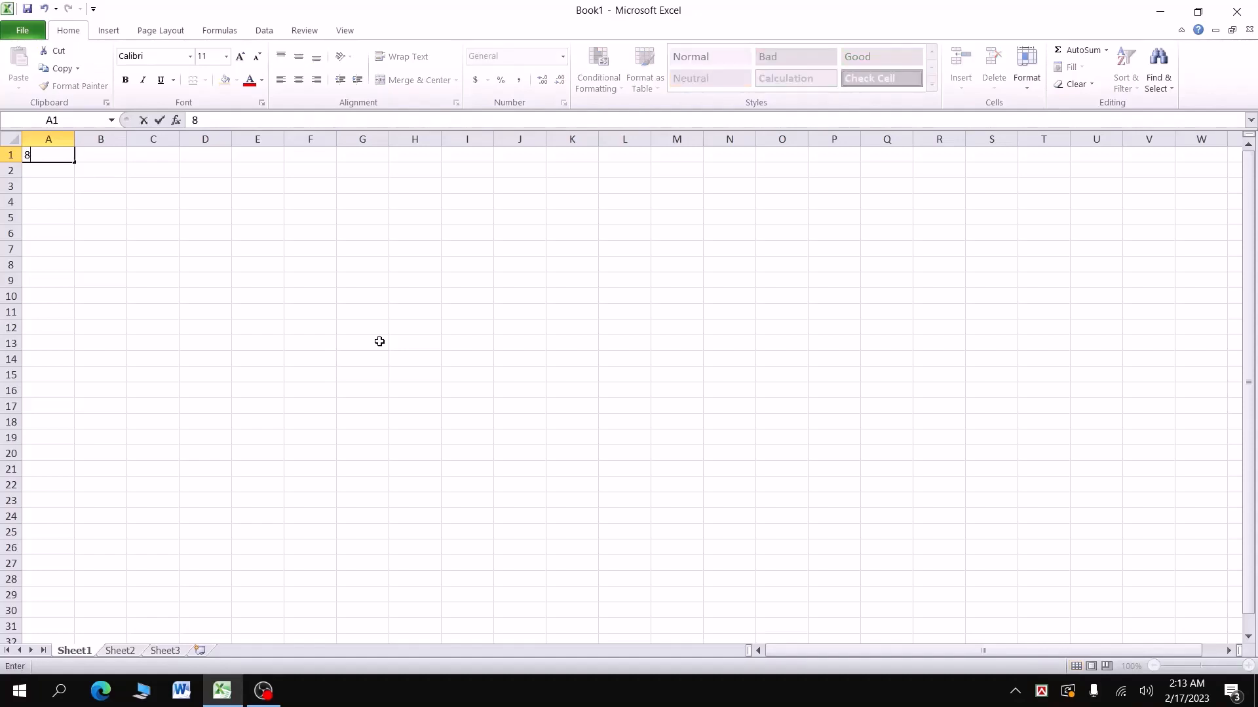
text(0)
key(Return)
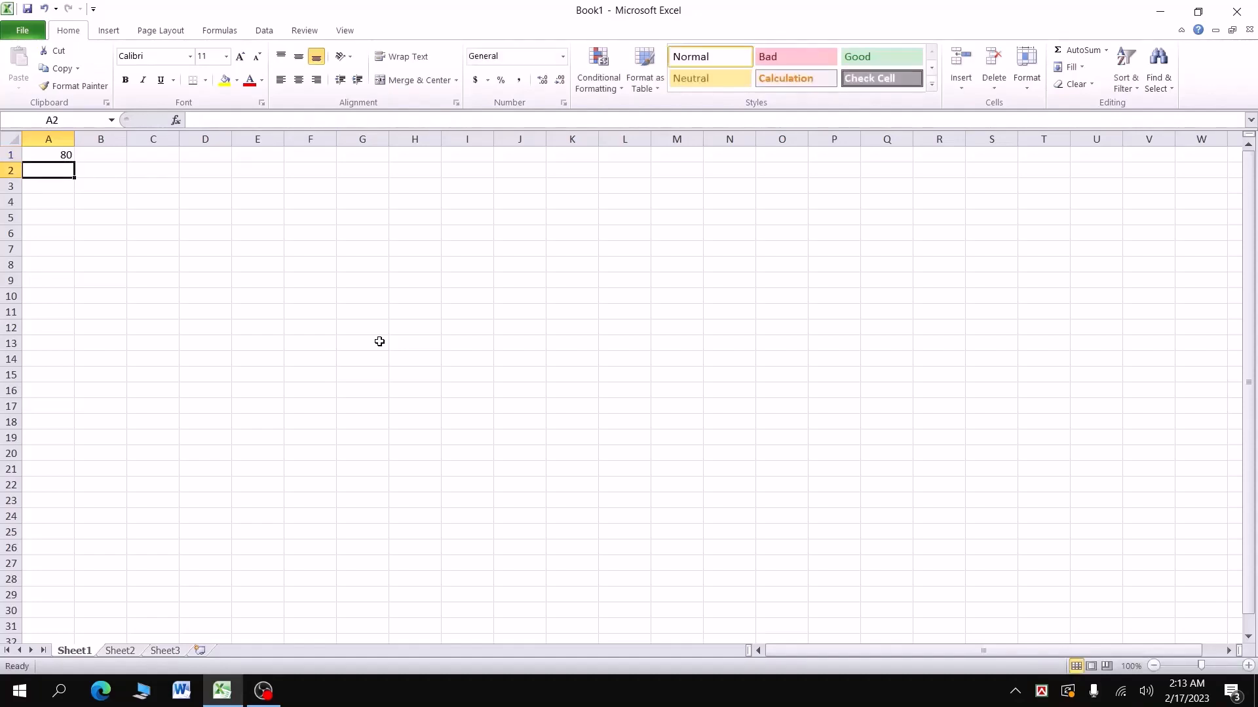
text(90)
key(Return)
text(80)
key(Return)
text(70)
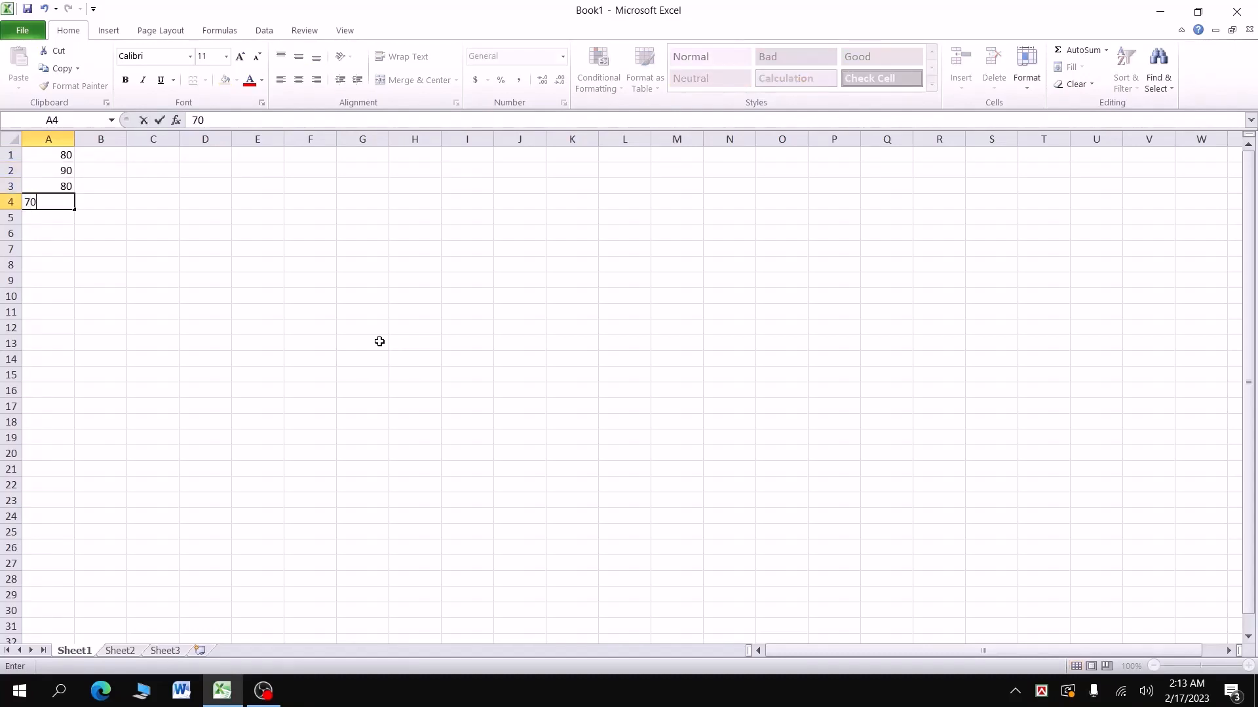
key(Return)
text(65)
key(Return)
text(4)
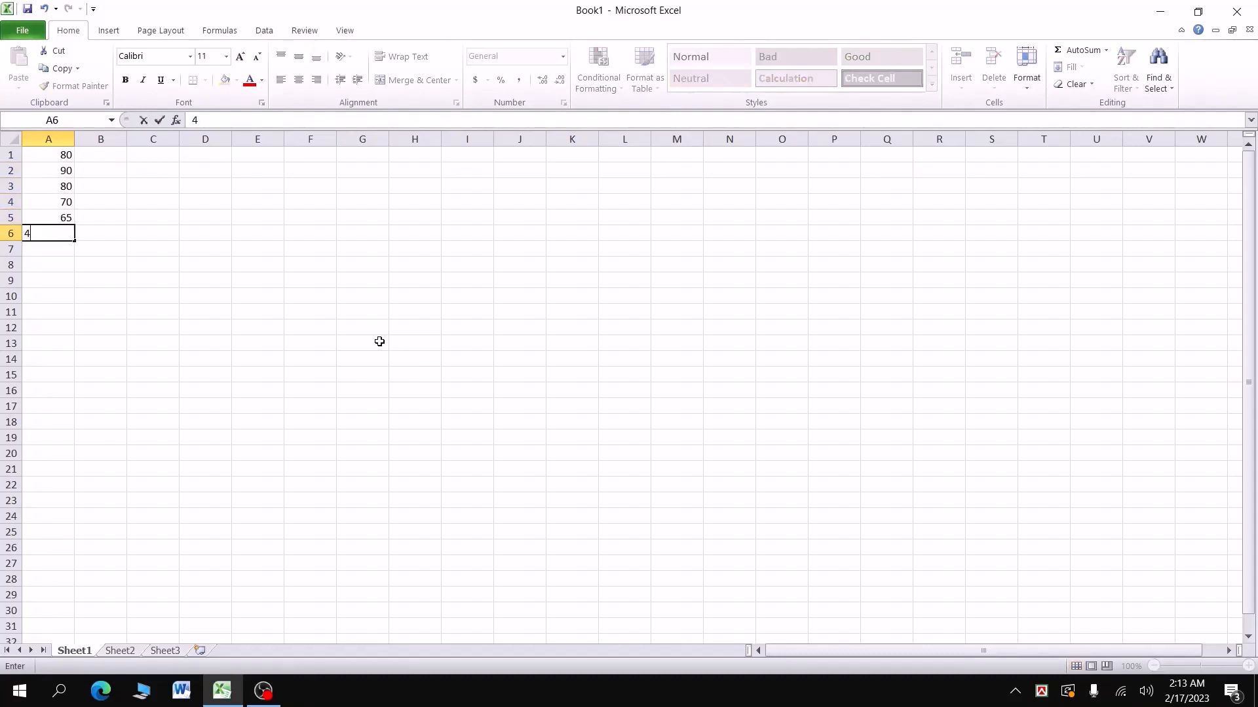
text(5)
click(58, 161)
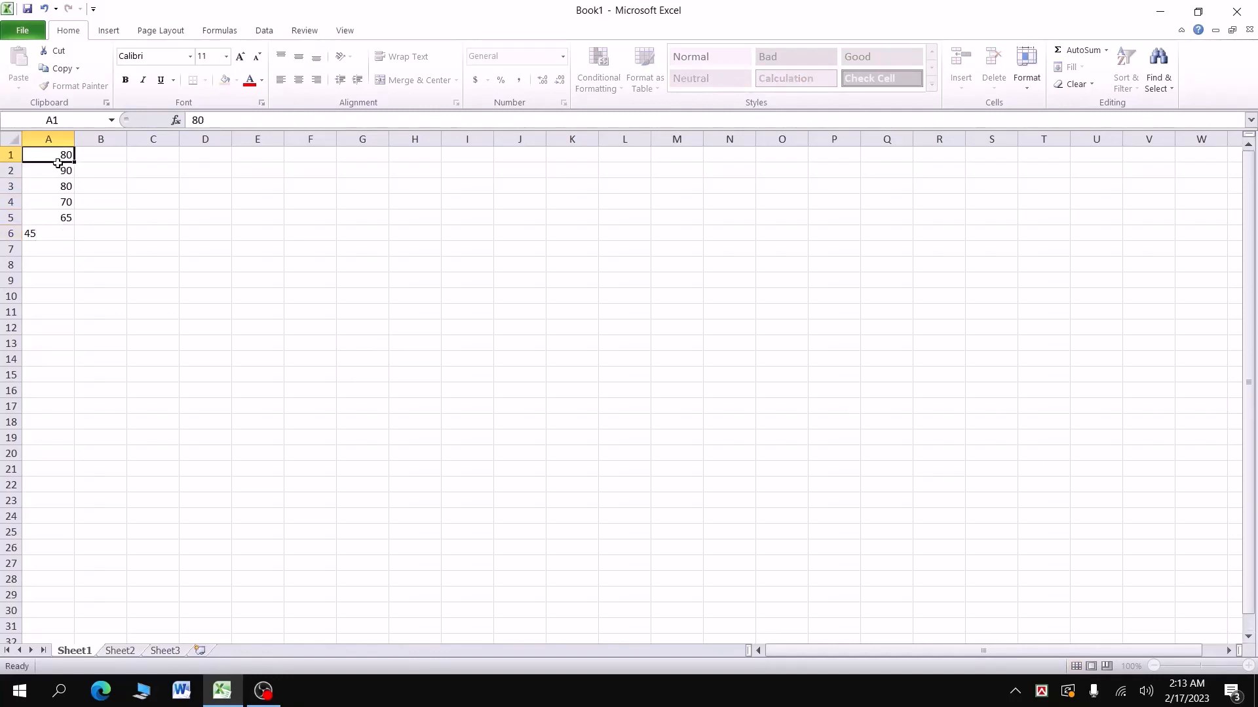
Step: Enlarge the scores in A1:A6 to font size 18
drag(58, 163, 48, 233)
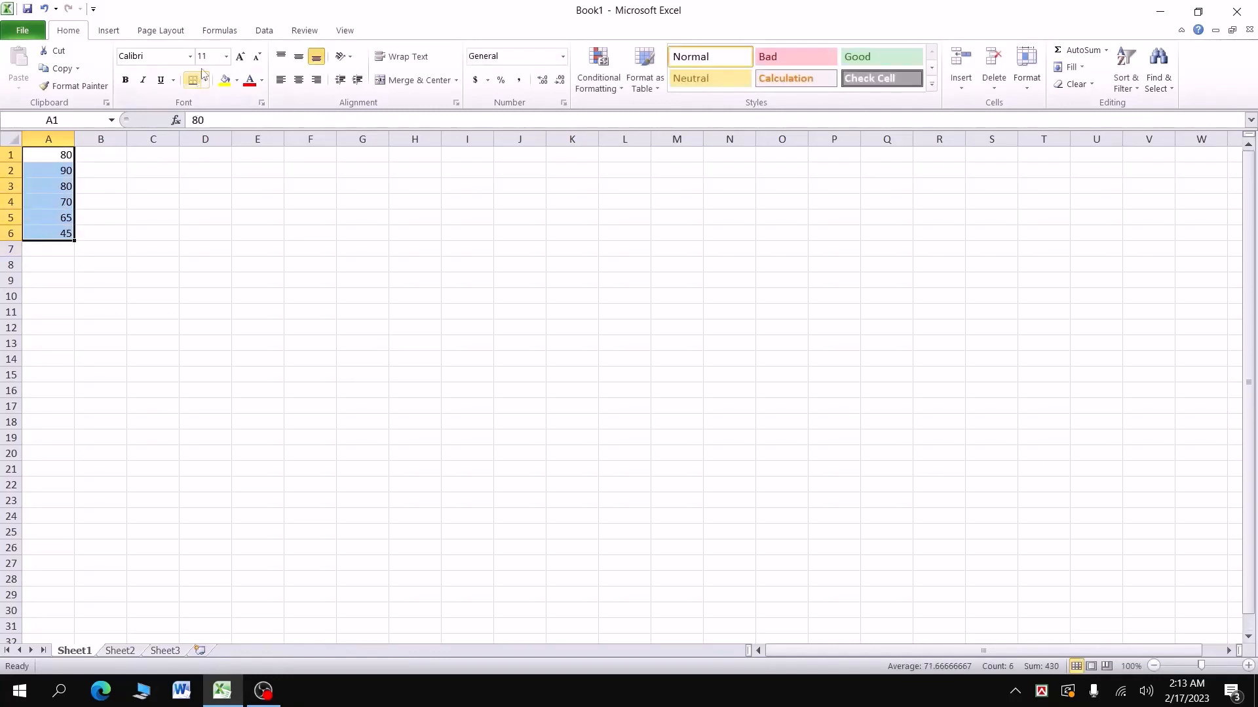
click(239, 57)
click(240, 57)
click(240, 57)
click(240, 57)
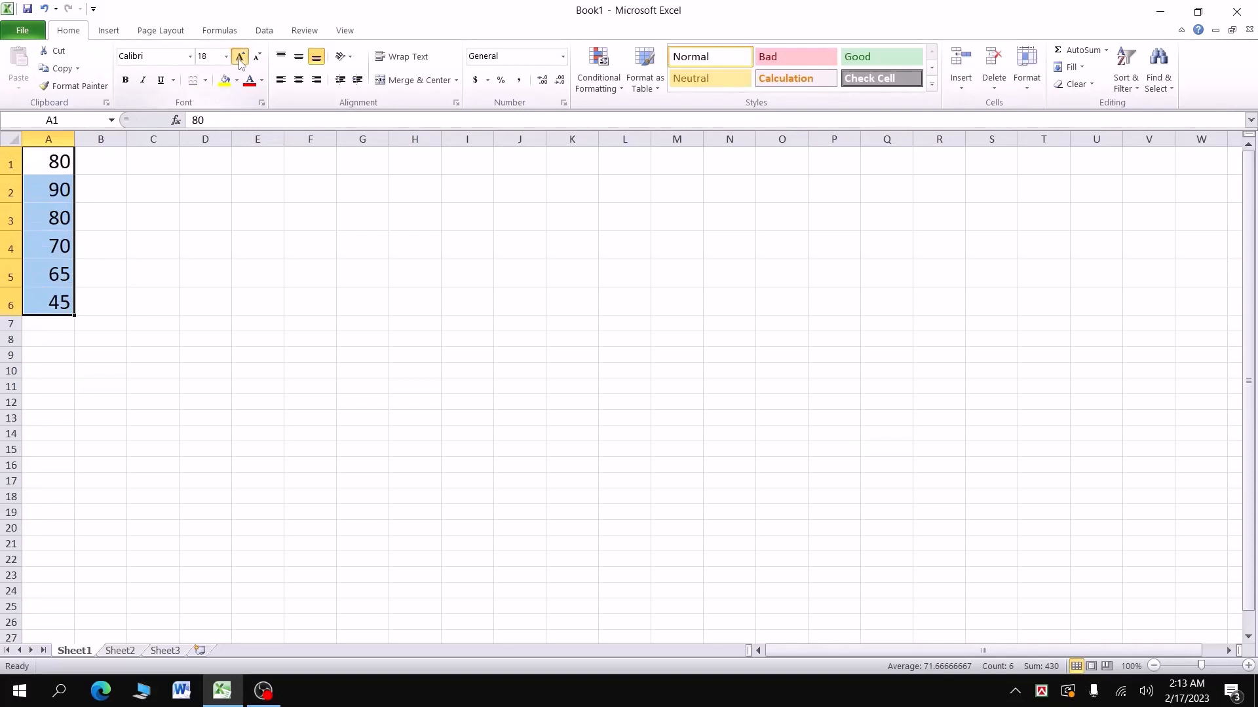
Step: Set font size 20 for the cells B1:M6
drag(100, 158, 374, 306)
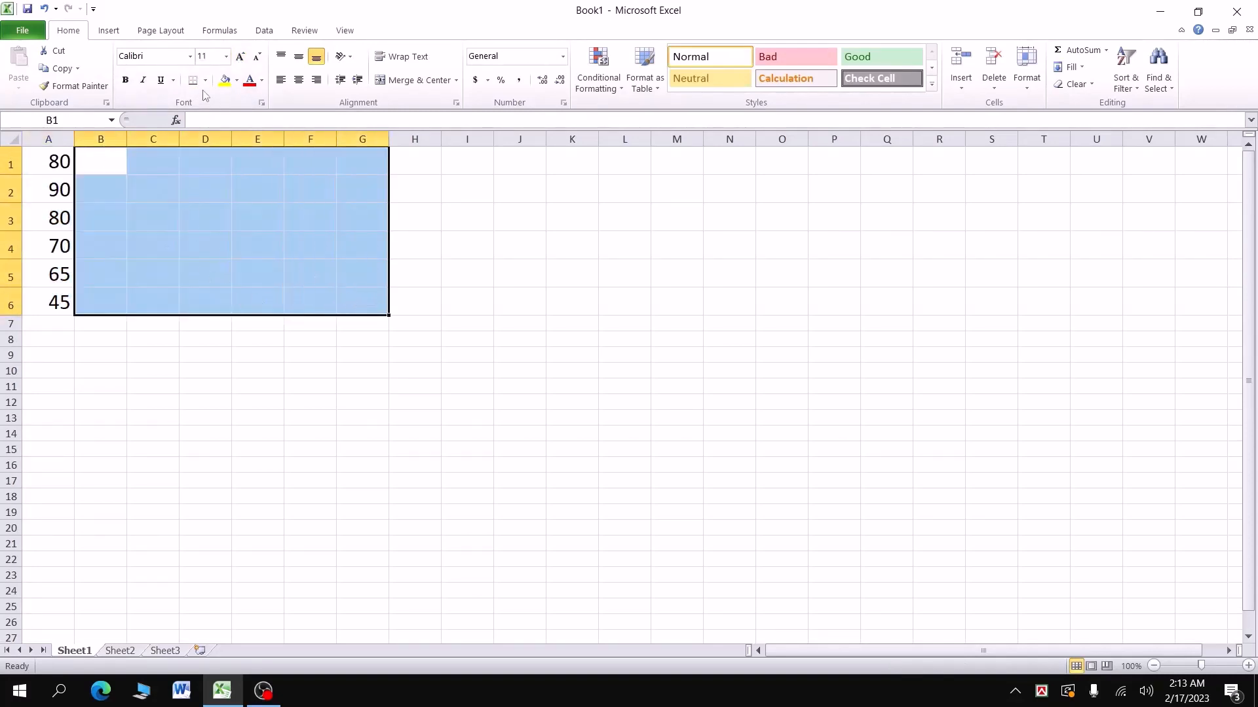
click(225, 169)
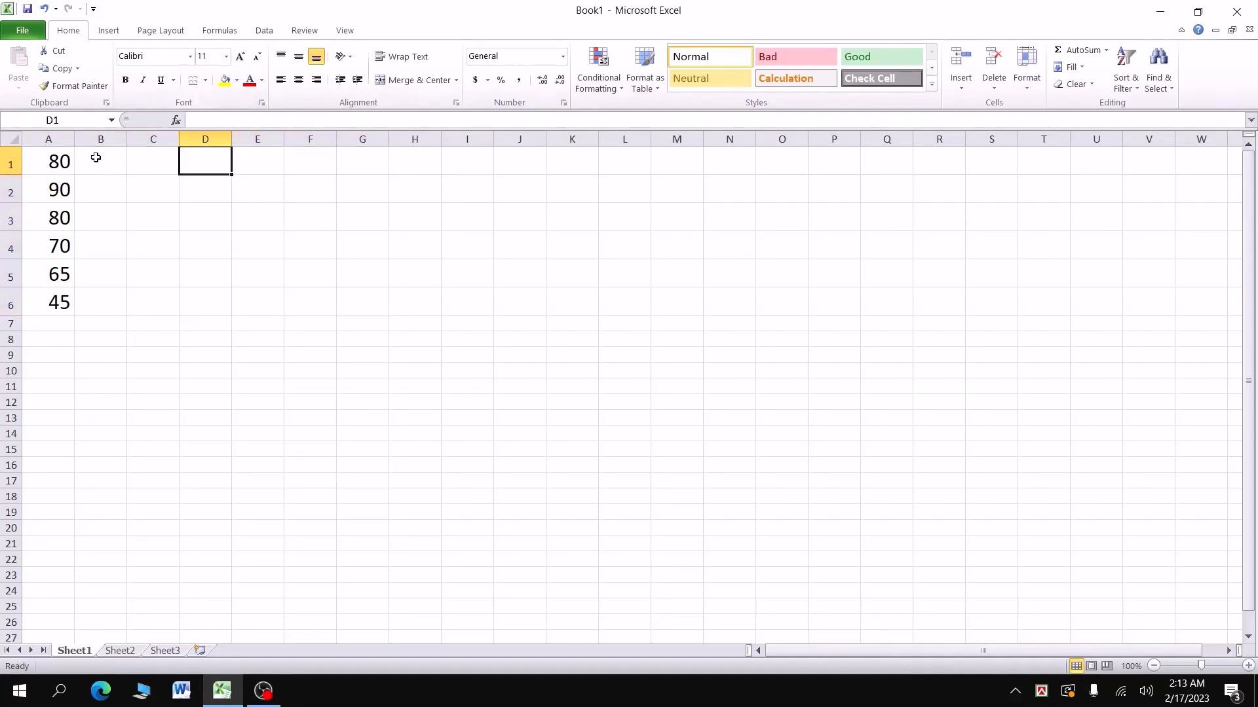
drag(97, 158, 679, 306)
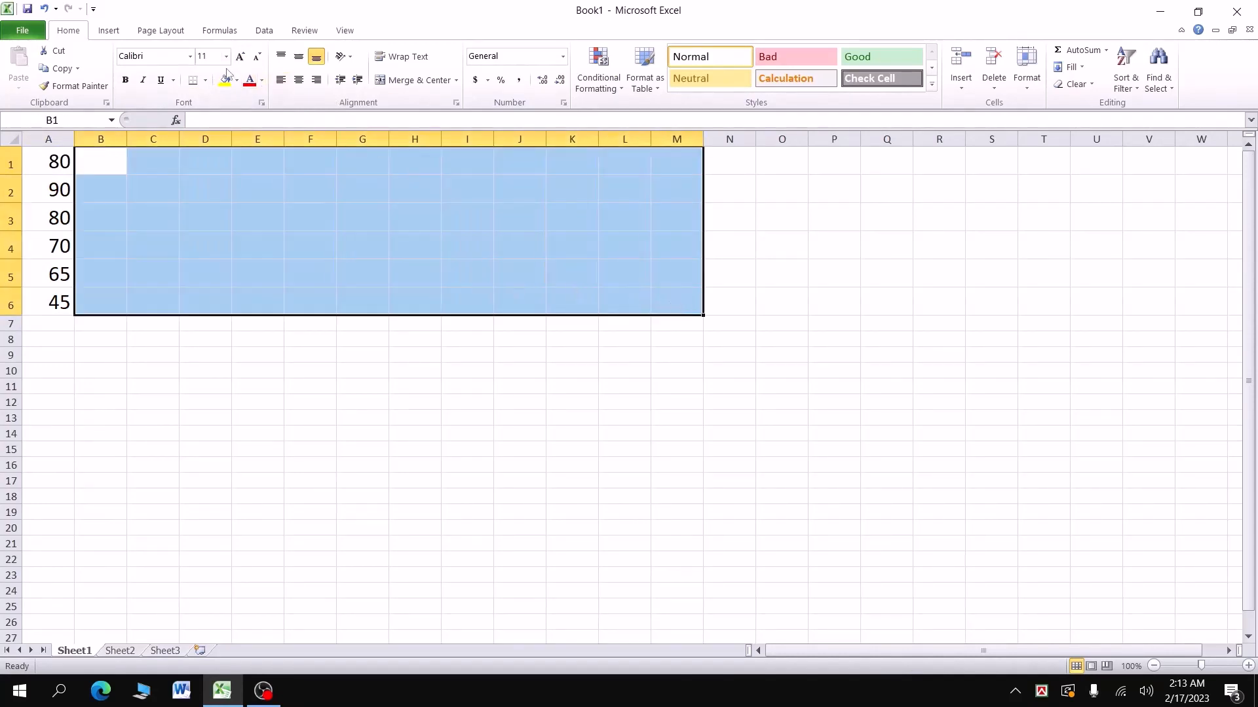
click(205, 57)
text(20)
key(Return)
click(113, 163)
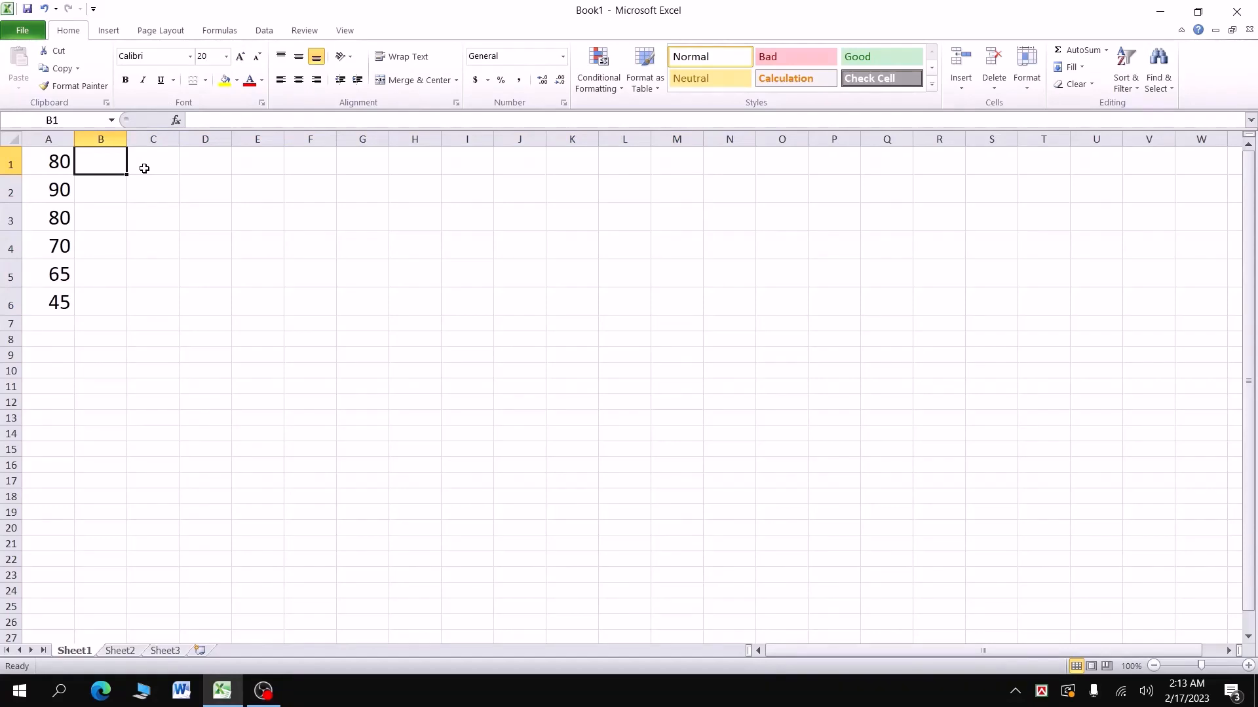
Step: Enter the formula =A1+A2+A3 in B1 so it shows 250
text(=)
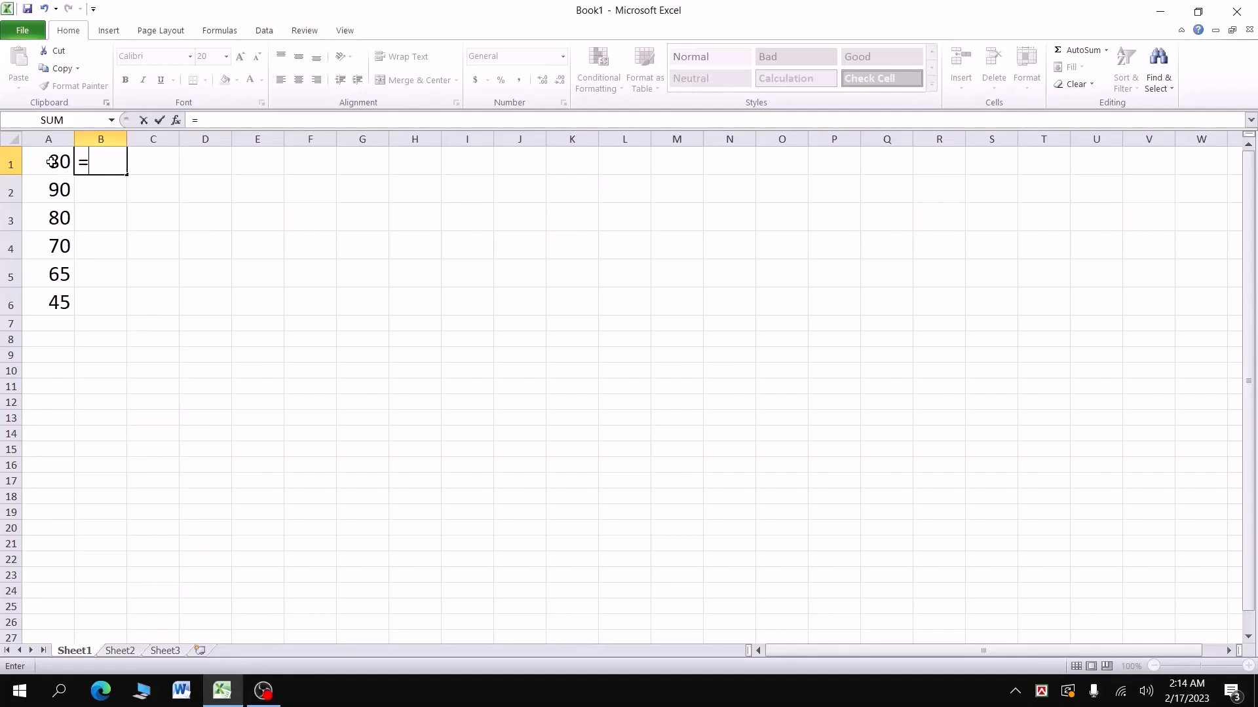
click(53, 162)
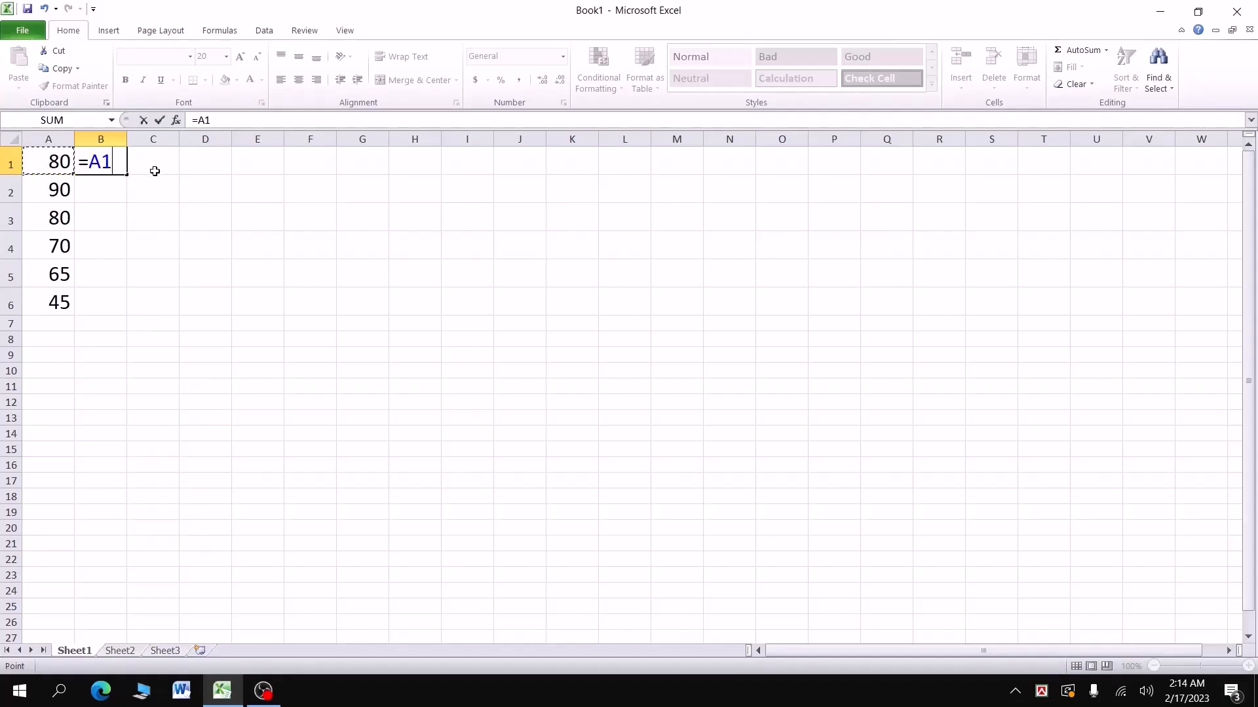
text(+)
click(60, 189)
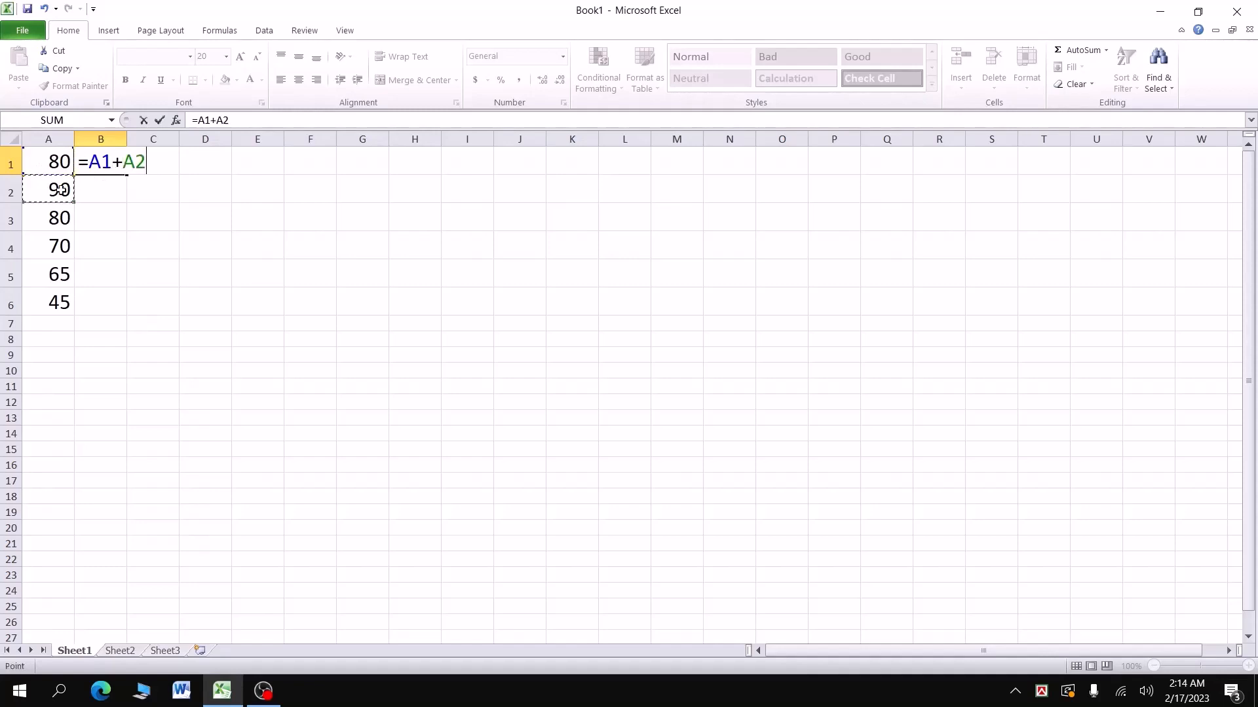
text(+)
click(67, 219)
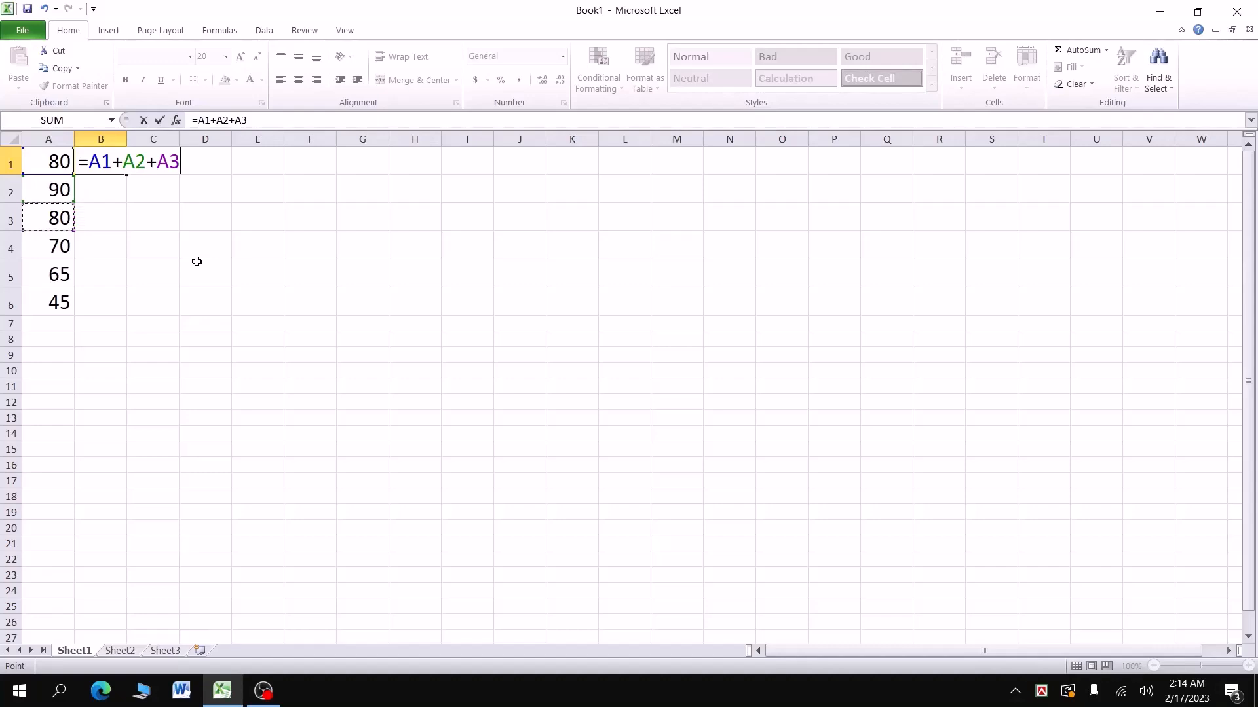
key(Return)
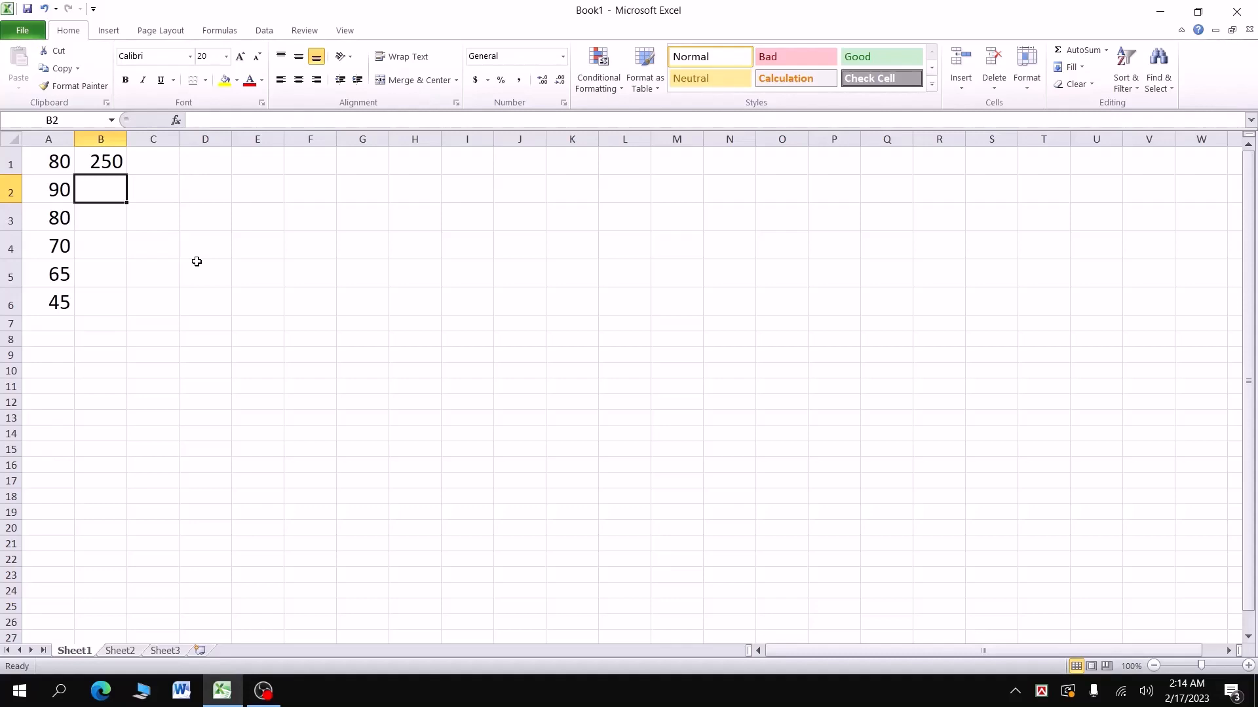
Step: Enter the formula =A1+A4+A6 in B2, giving 195
text(=)
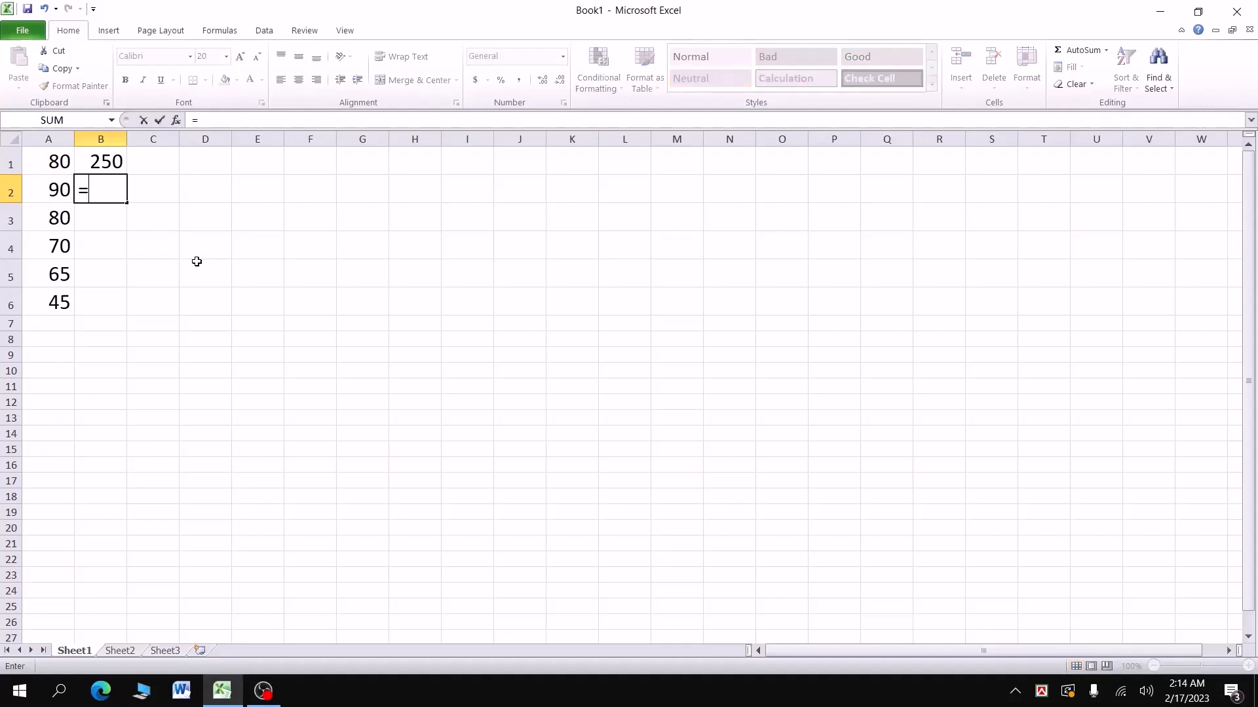
click(55, 161)
text(+)
click(61, 246)
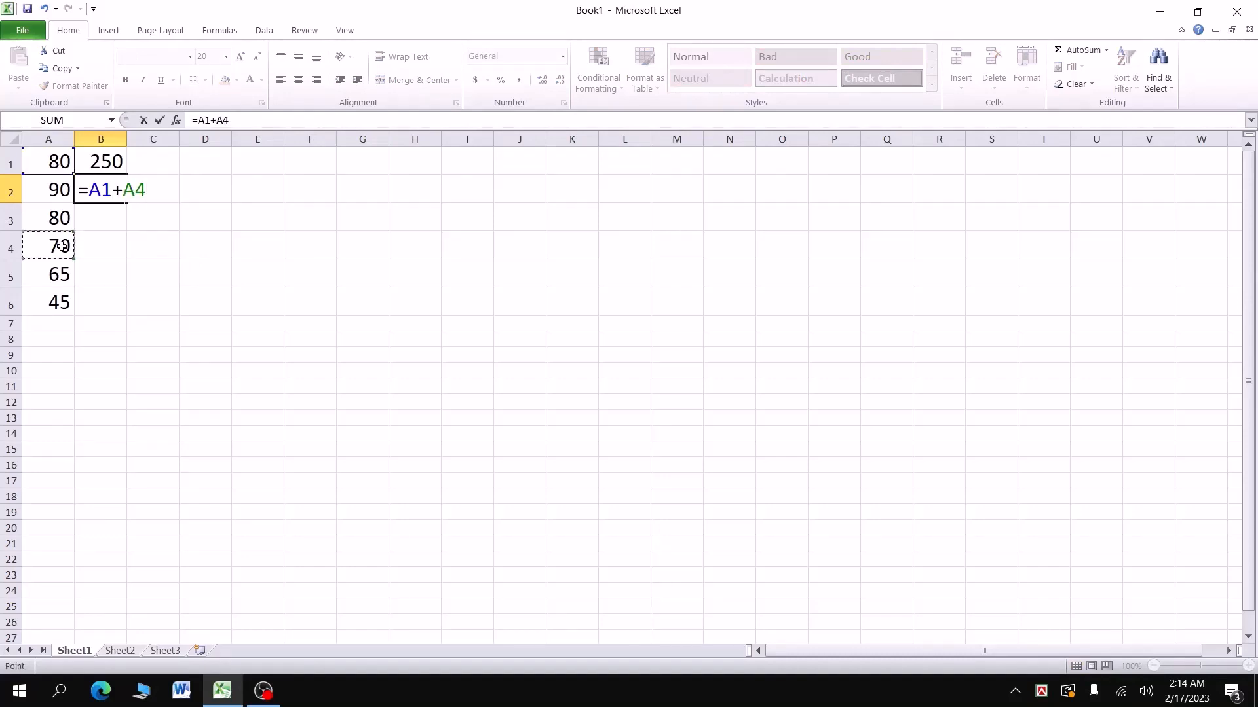
text(+)
click(56, 301)
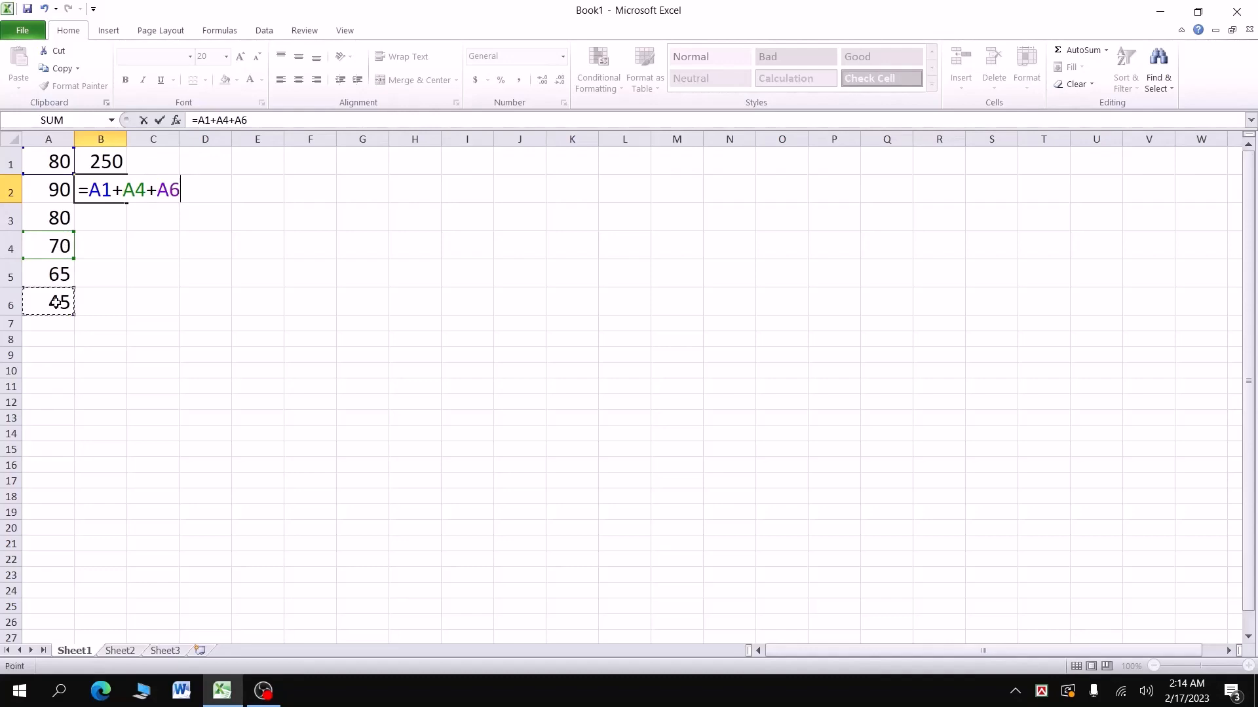
key(Return)
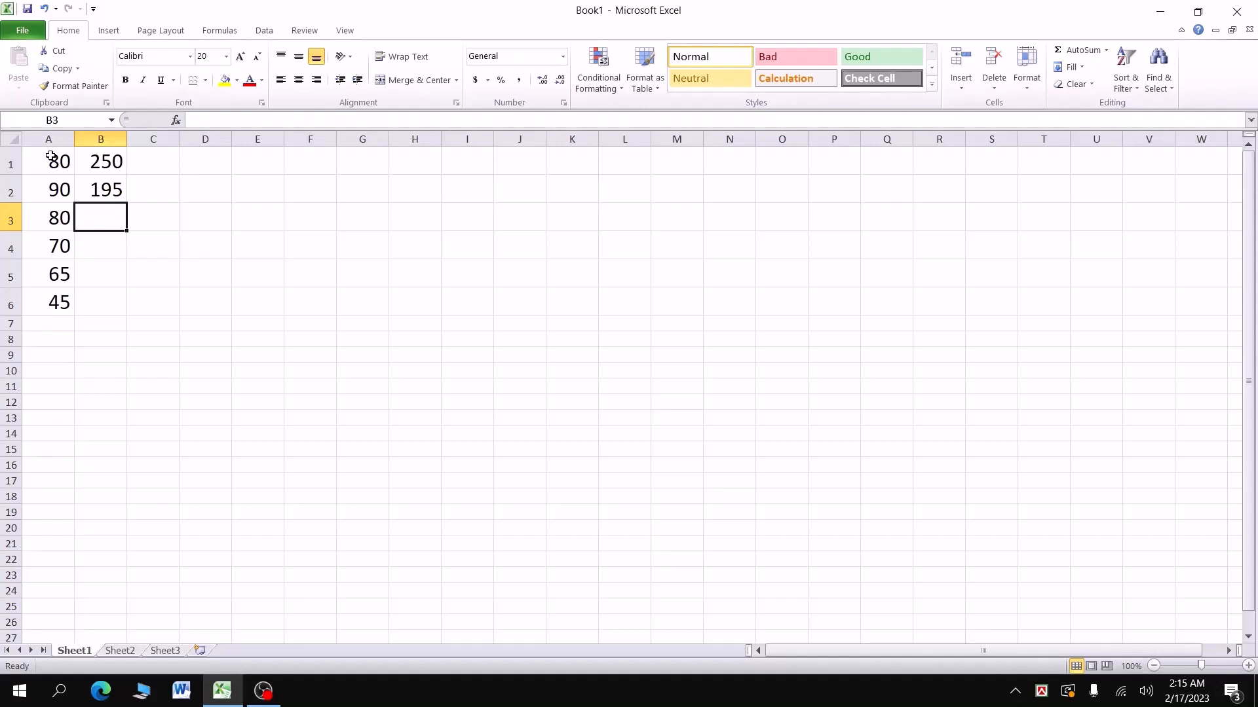
Step: Enter =SUM(A1:A6) in B3 to total all six scores, showing 430
text(=)
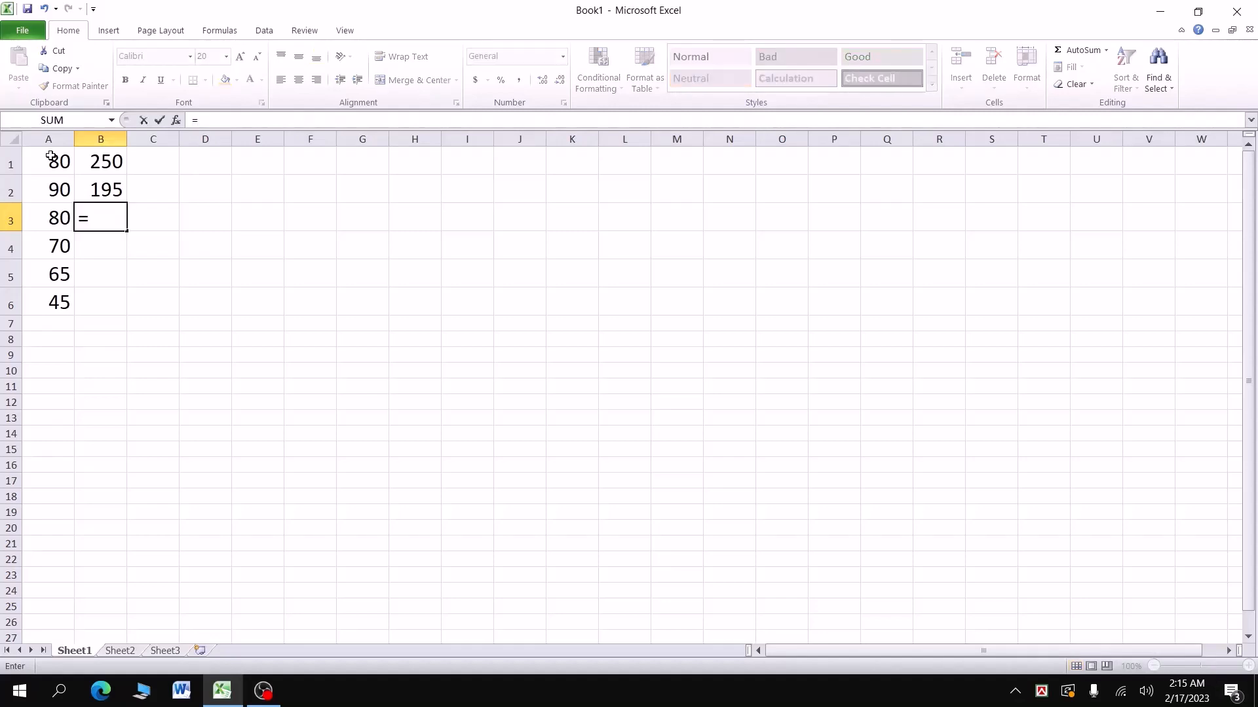
text(sum)
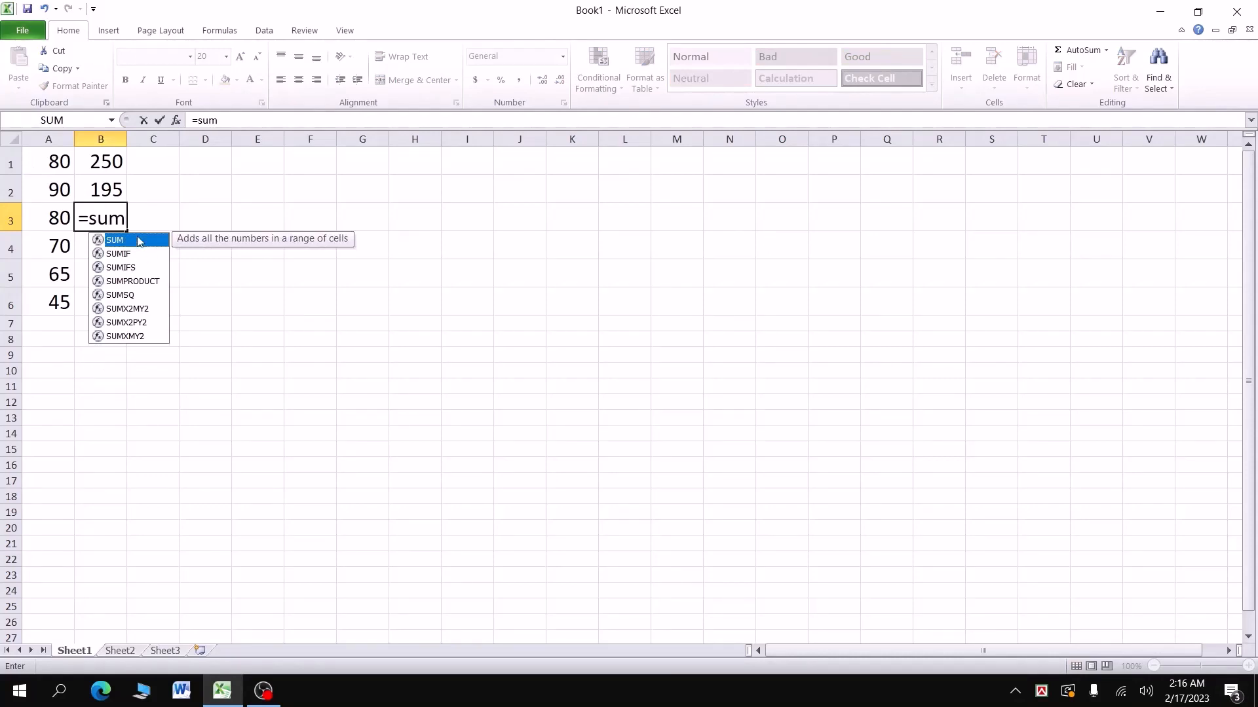
double_click(139, 241)
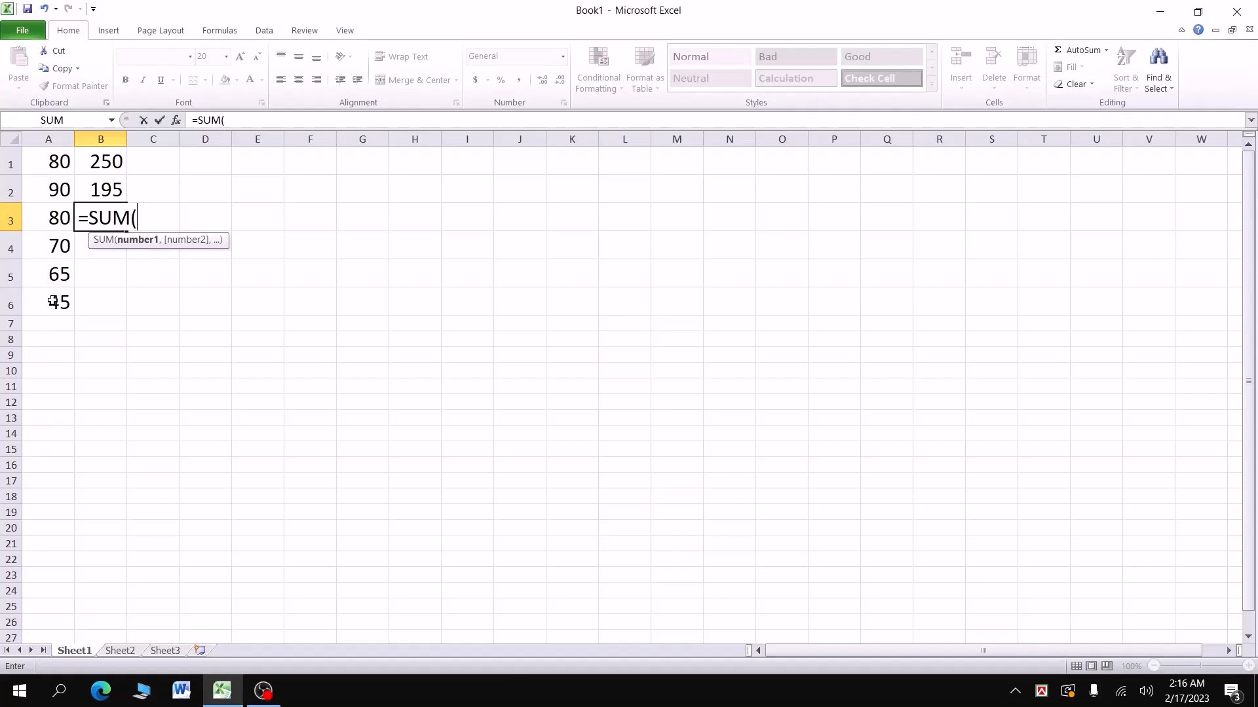
drag(60, 161, 66, 301)
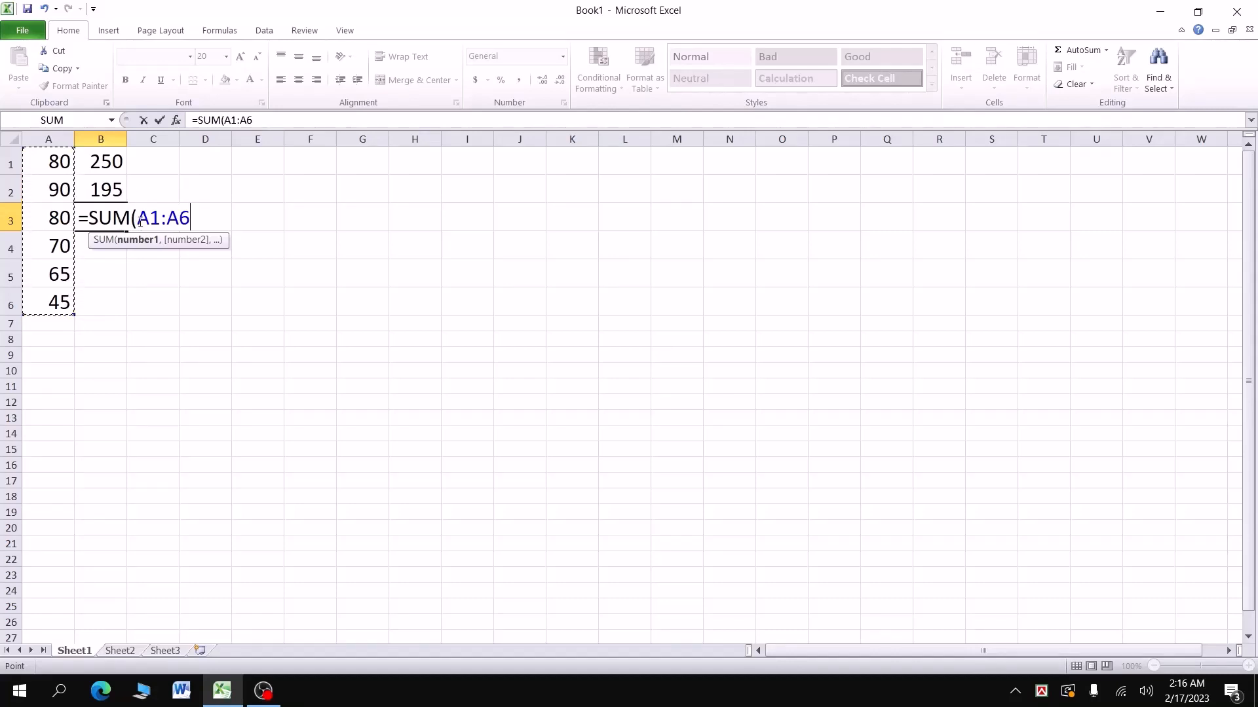
text())
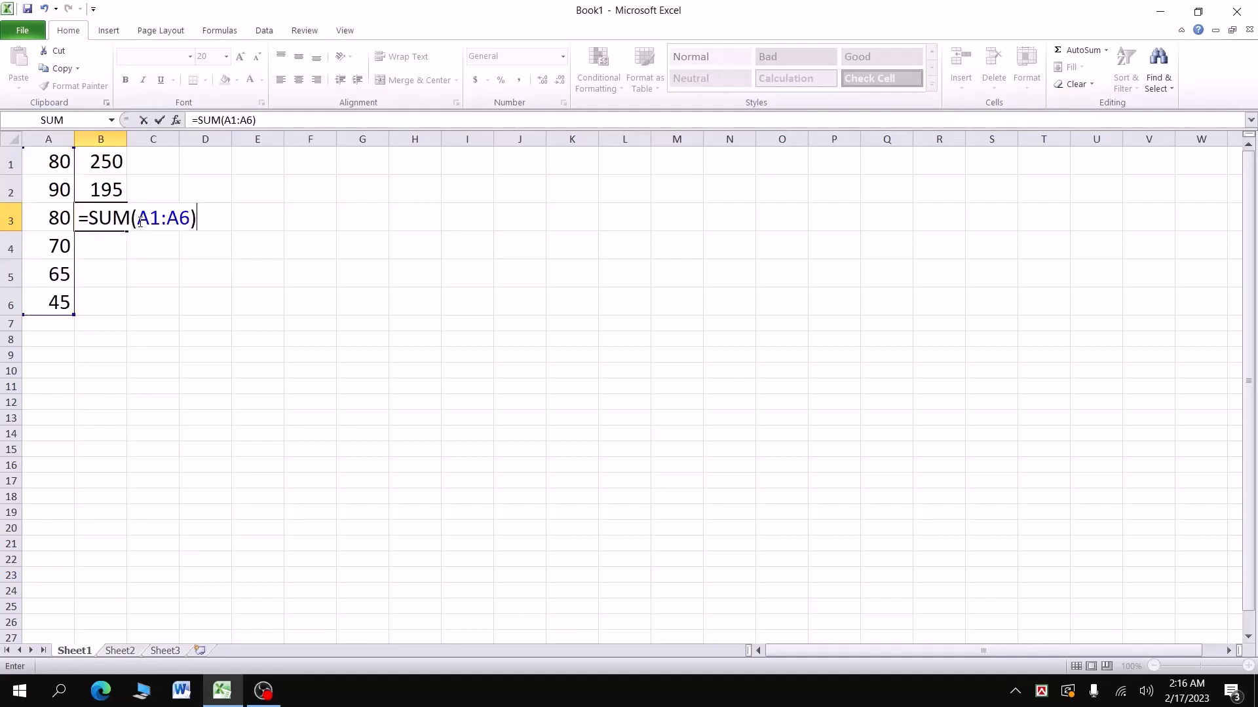
key(Return)
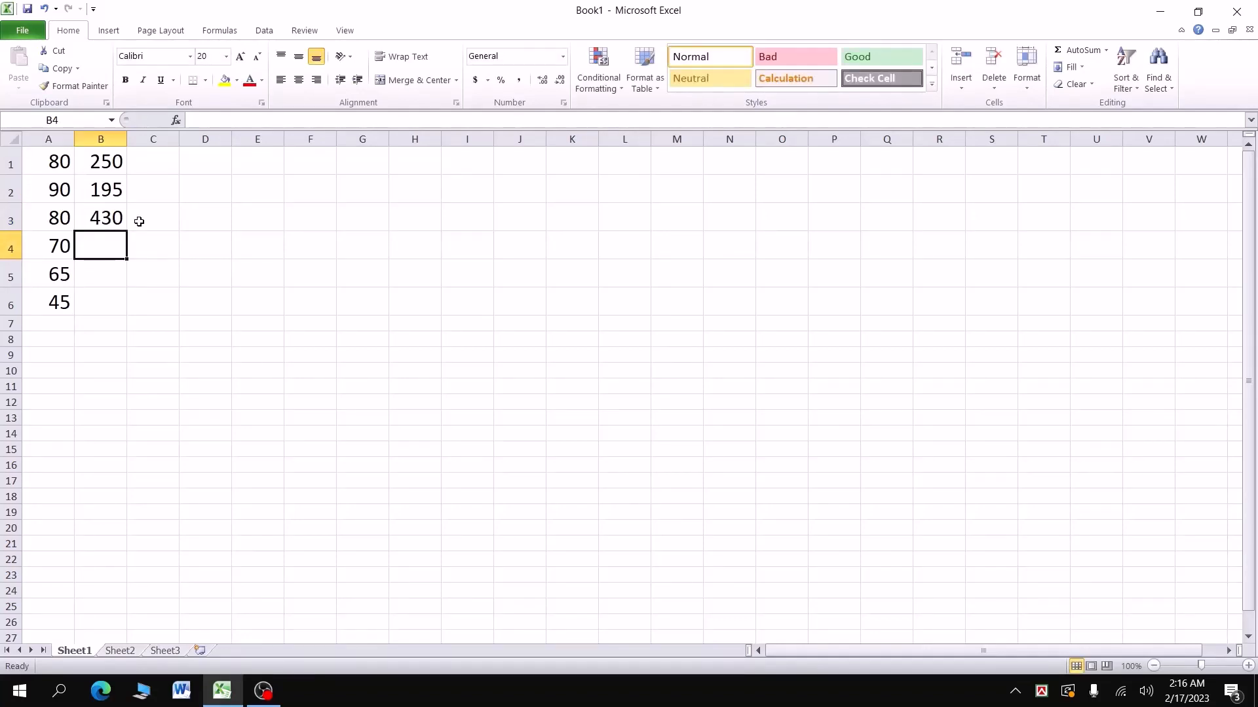
Step: Widen column D and label D1 'For Minus'
drag(231, 139, 250, 139)
click(222, 163)
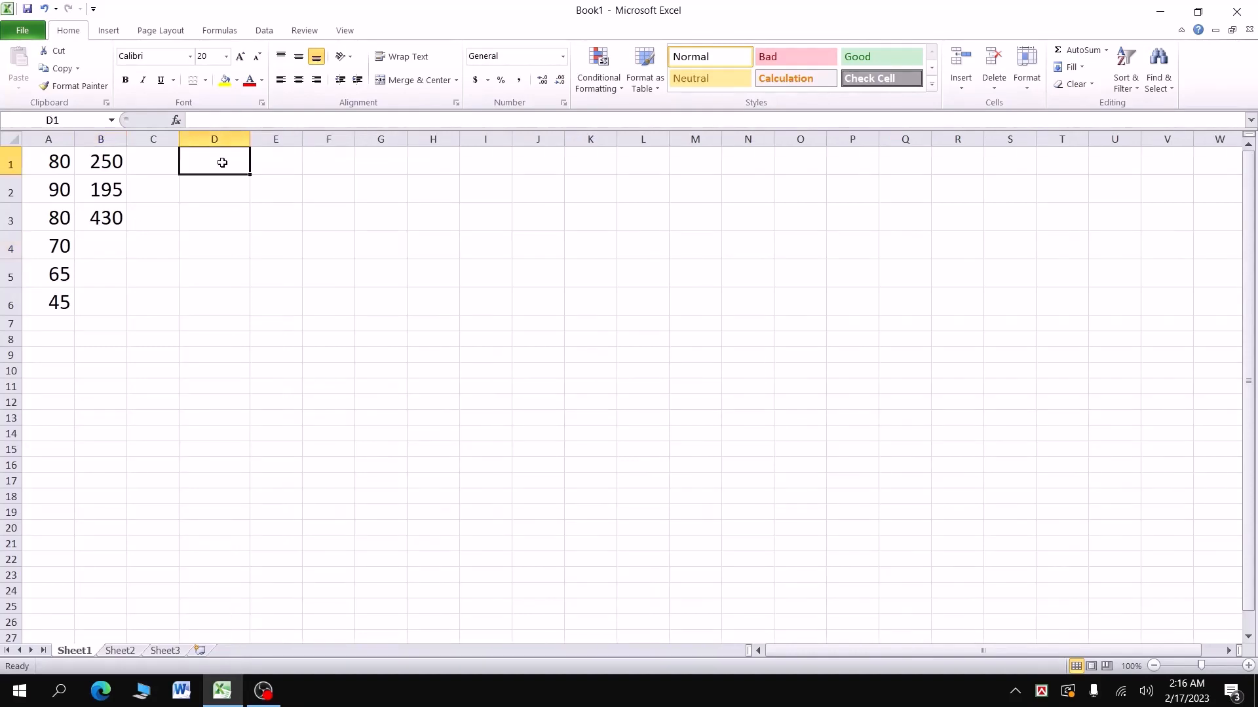
text(For Mi)
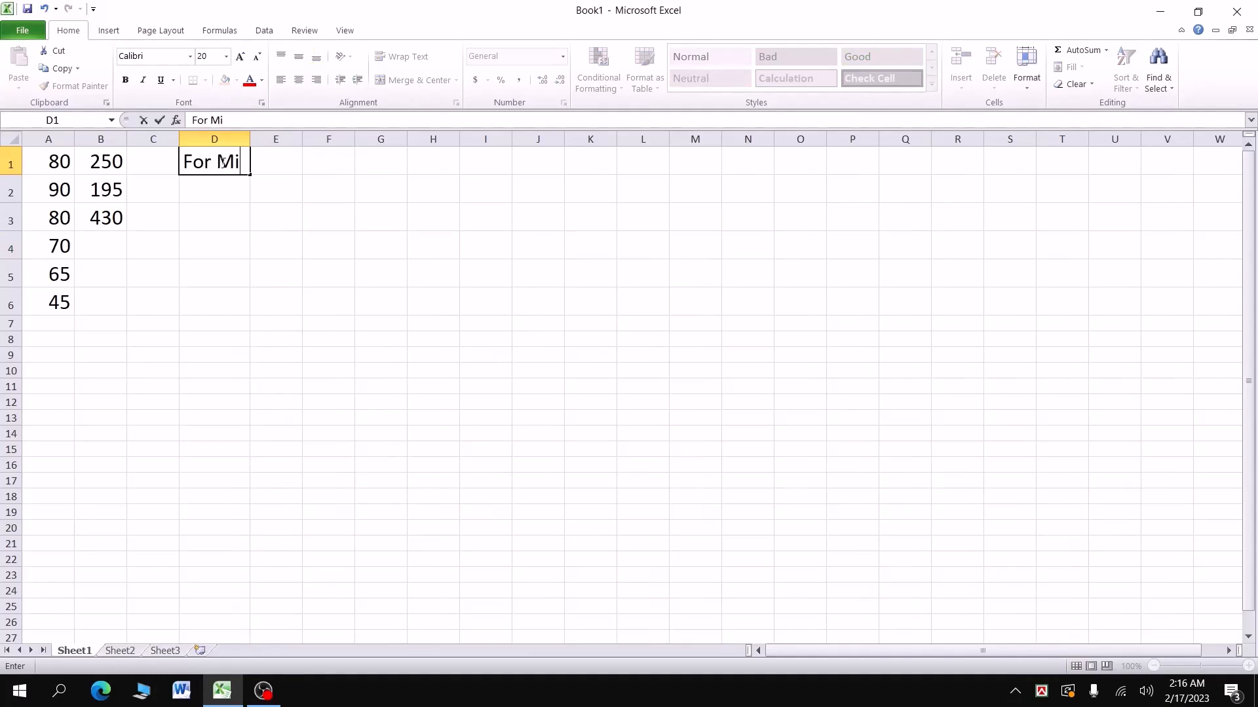
text(nus)
click(254, 139)
drag(250, 139, 283, 139)
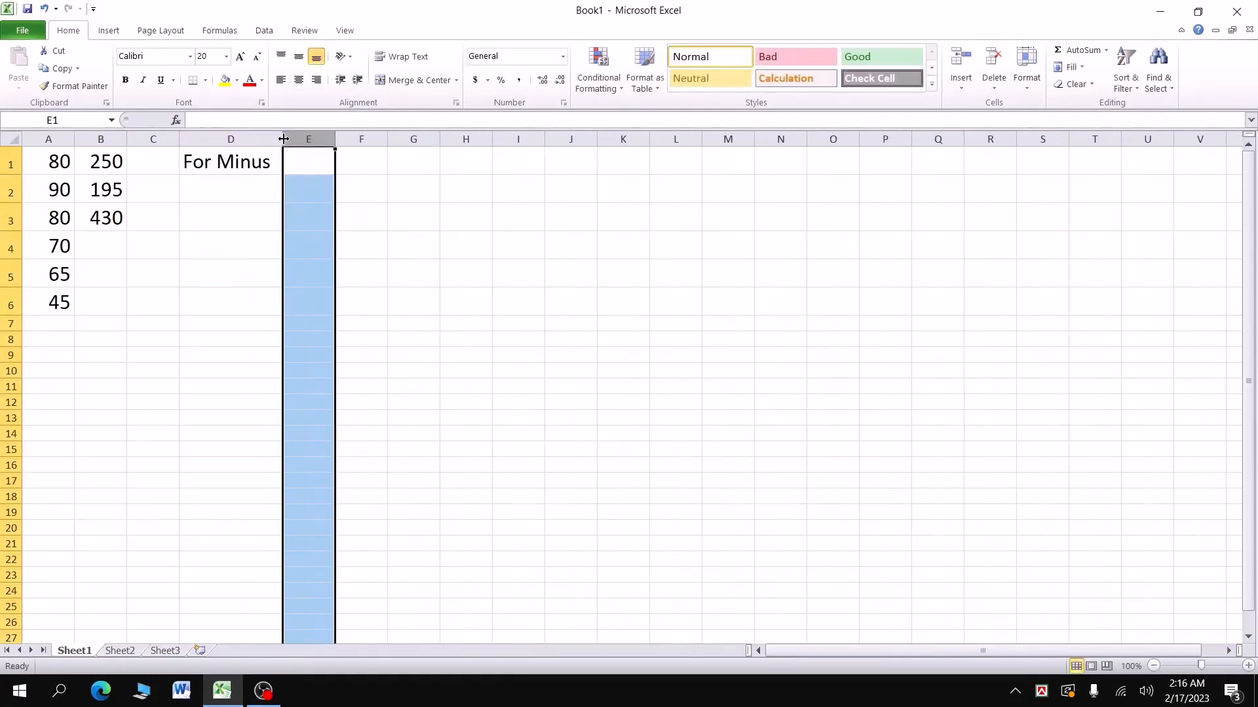
Step: Enter =B3-B1 in D2, giving 180
click(235, 199)
text(=)
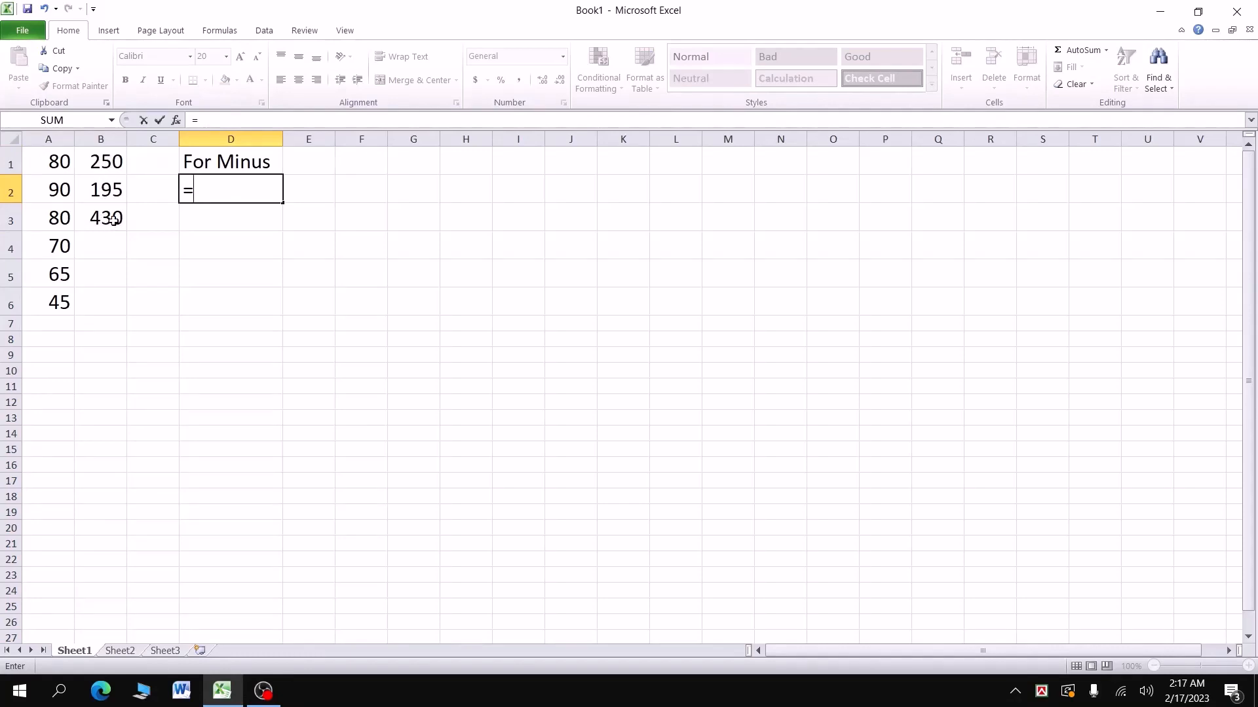
click(114, 220)
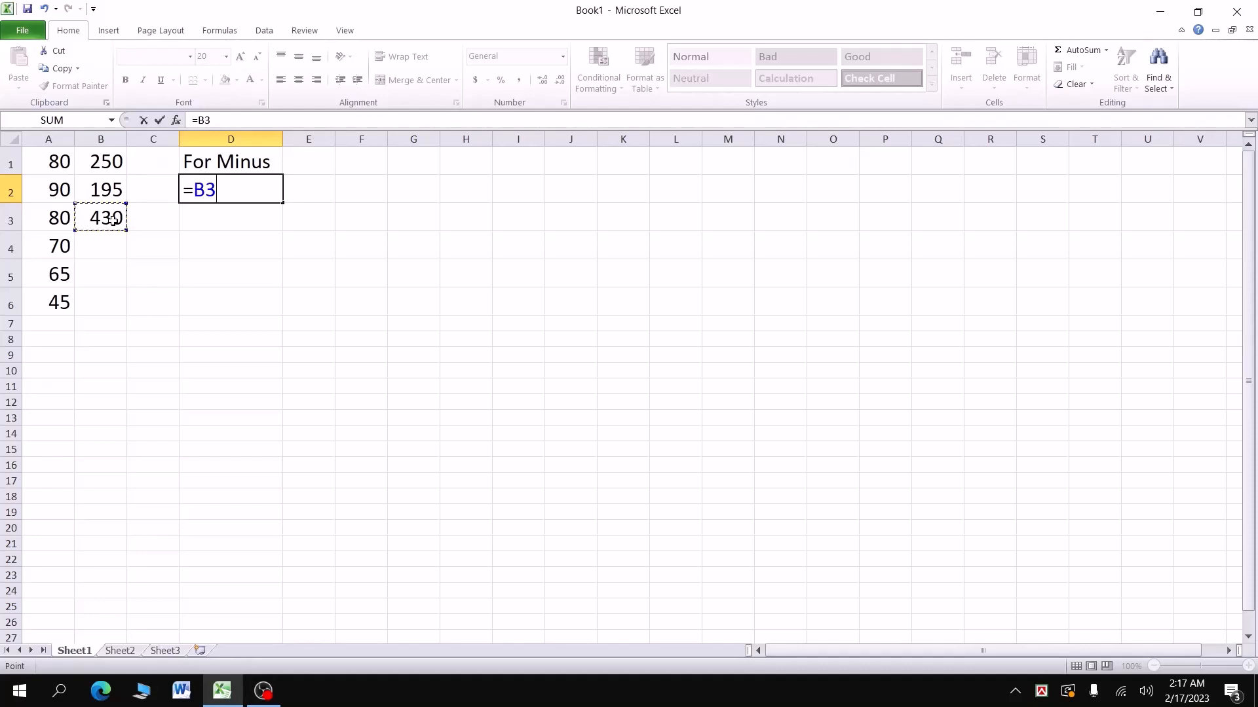
text(-)
click(108, 162)
key(Return)
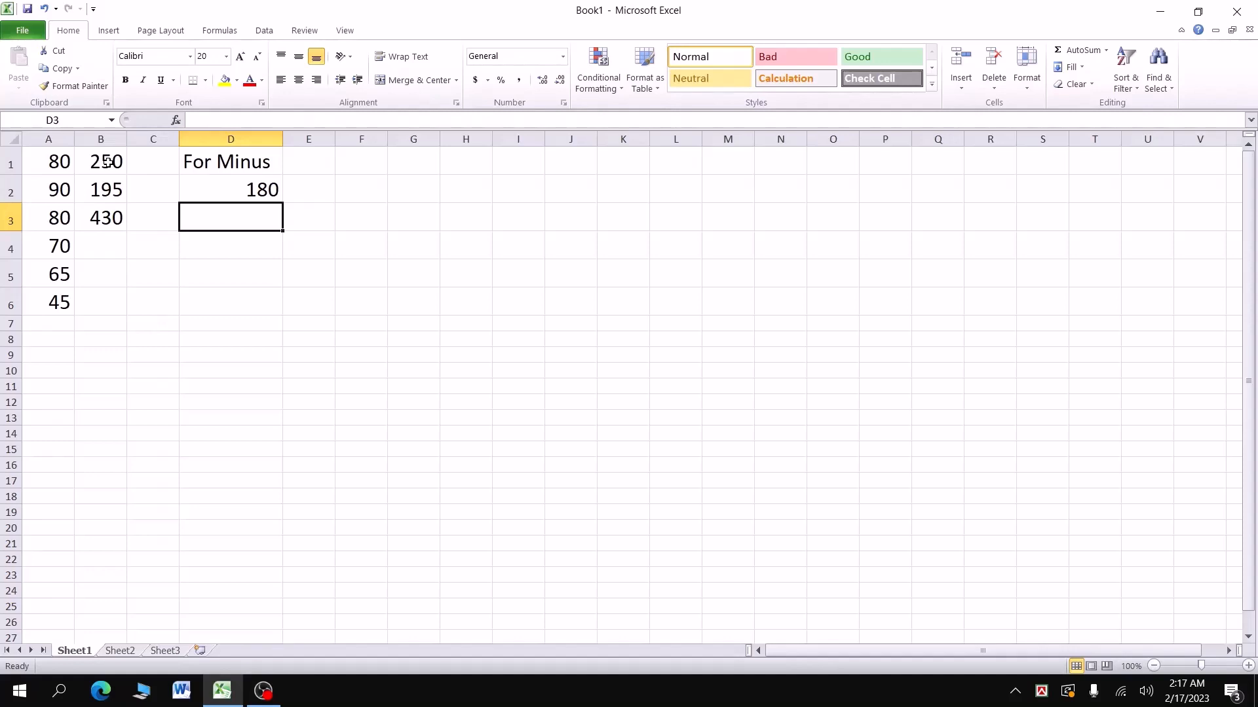
key(Up)
Step: Label E1 'Multiplication *' and widen column E to fit the heading
key(Right)
key(Up)
drag(340, 139, 390, 139)
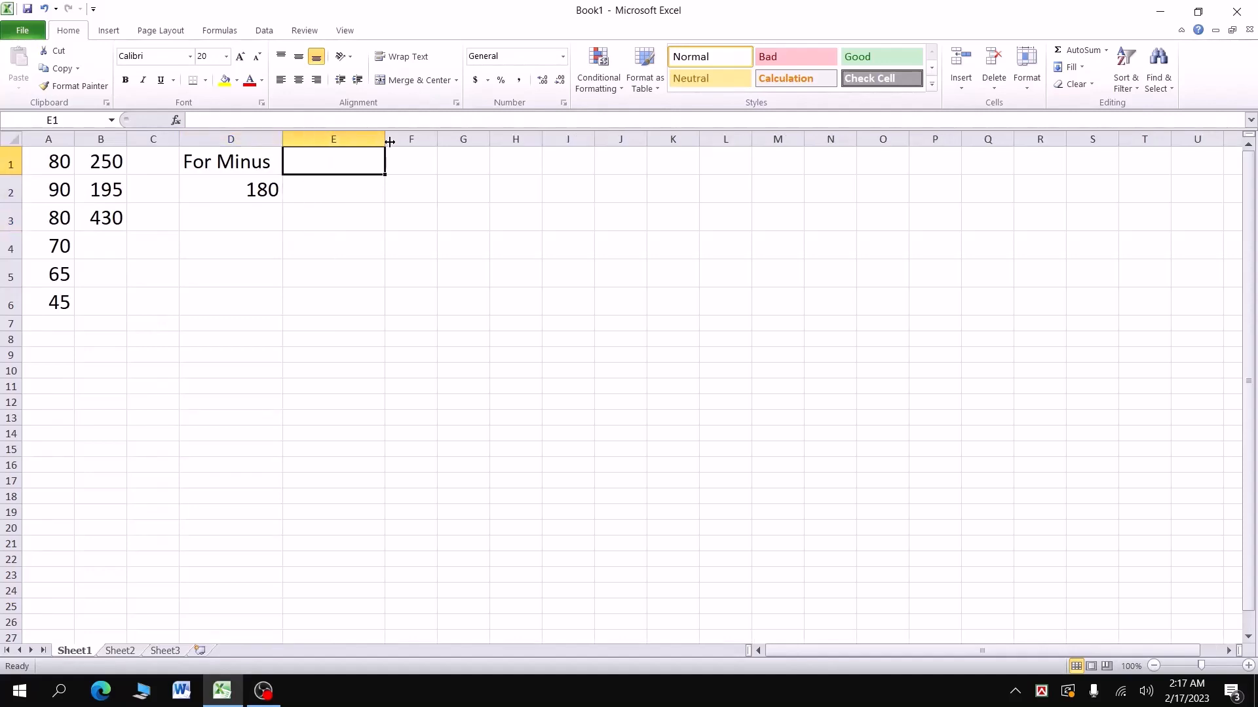
text(Mult)
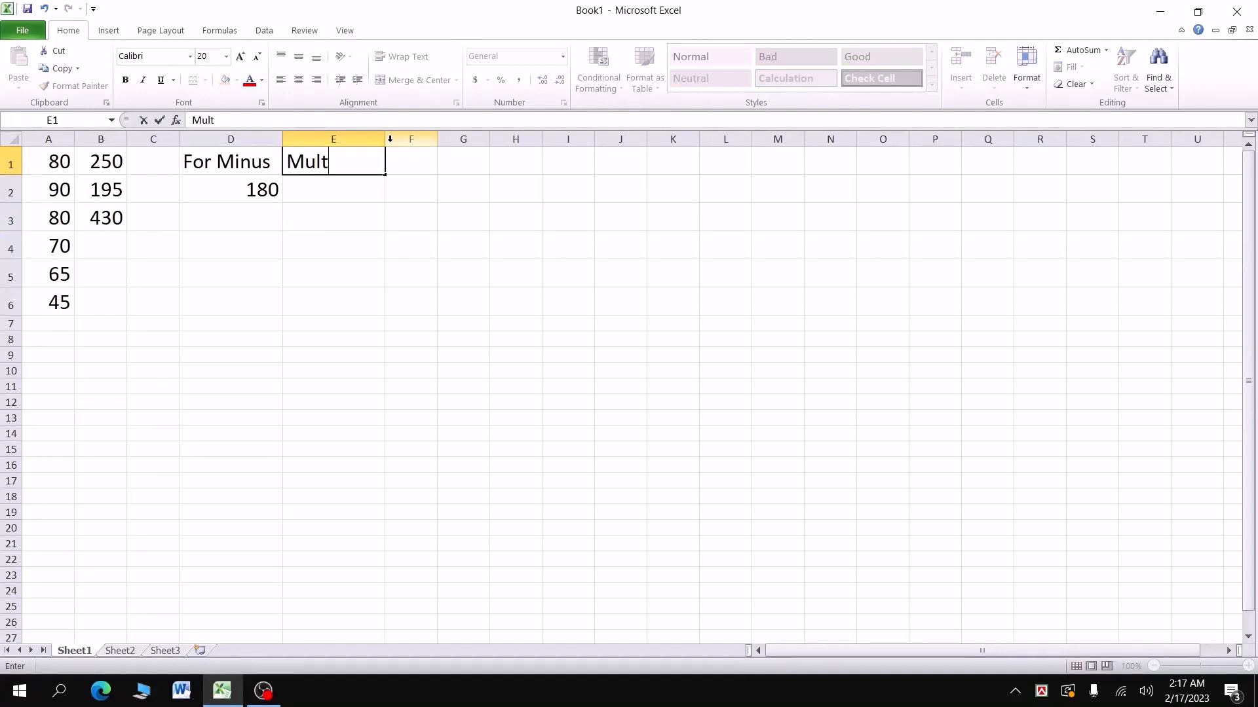
text(iplicati)
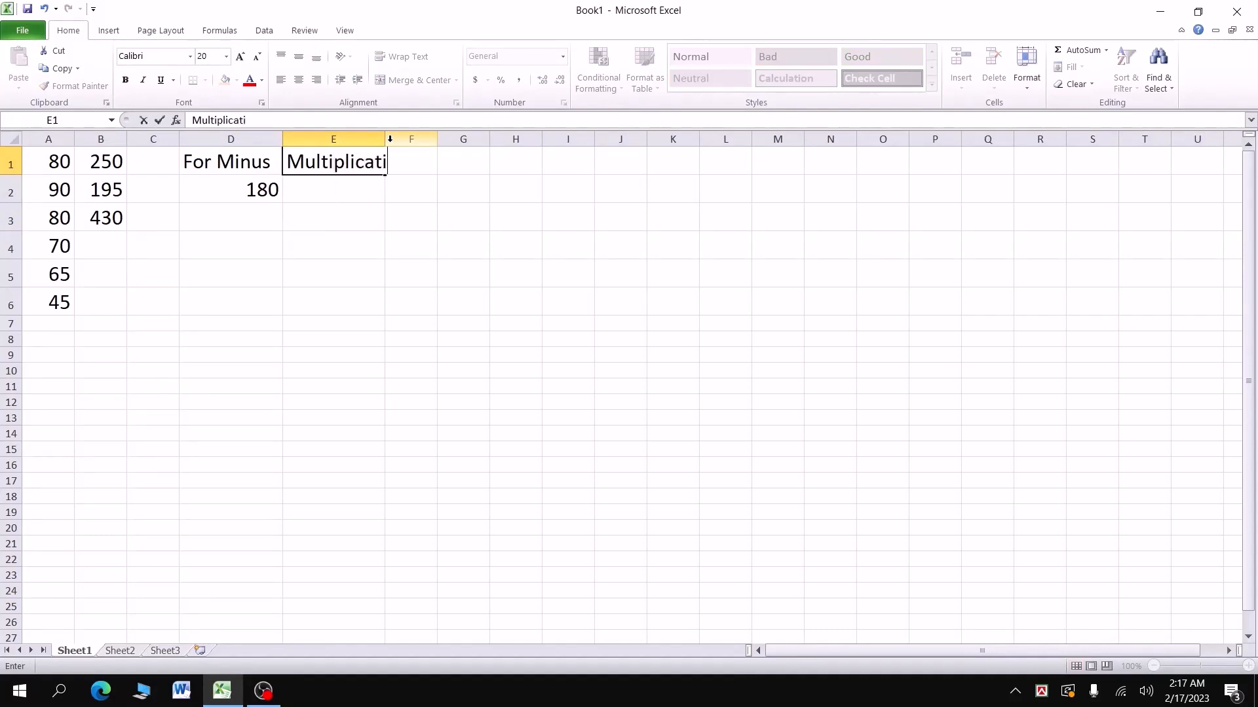
text(on *)
key(Return)
drag(385, 137, 440, 133)
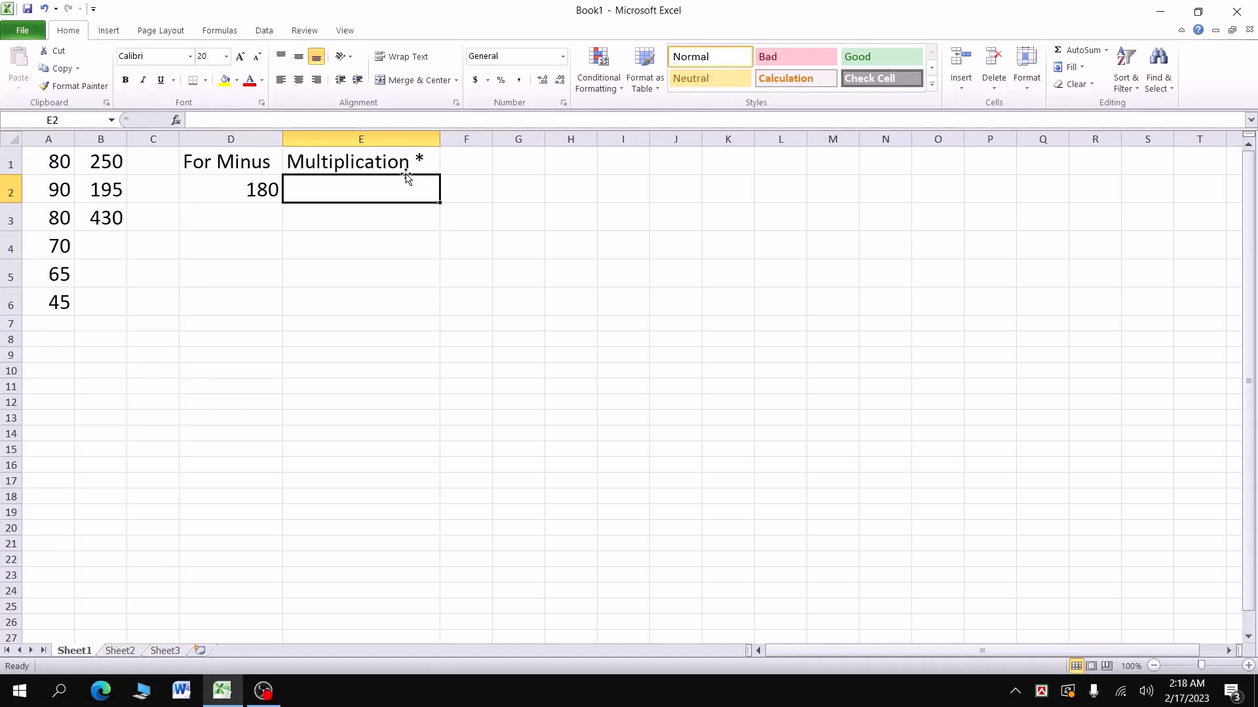
text(=)
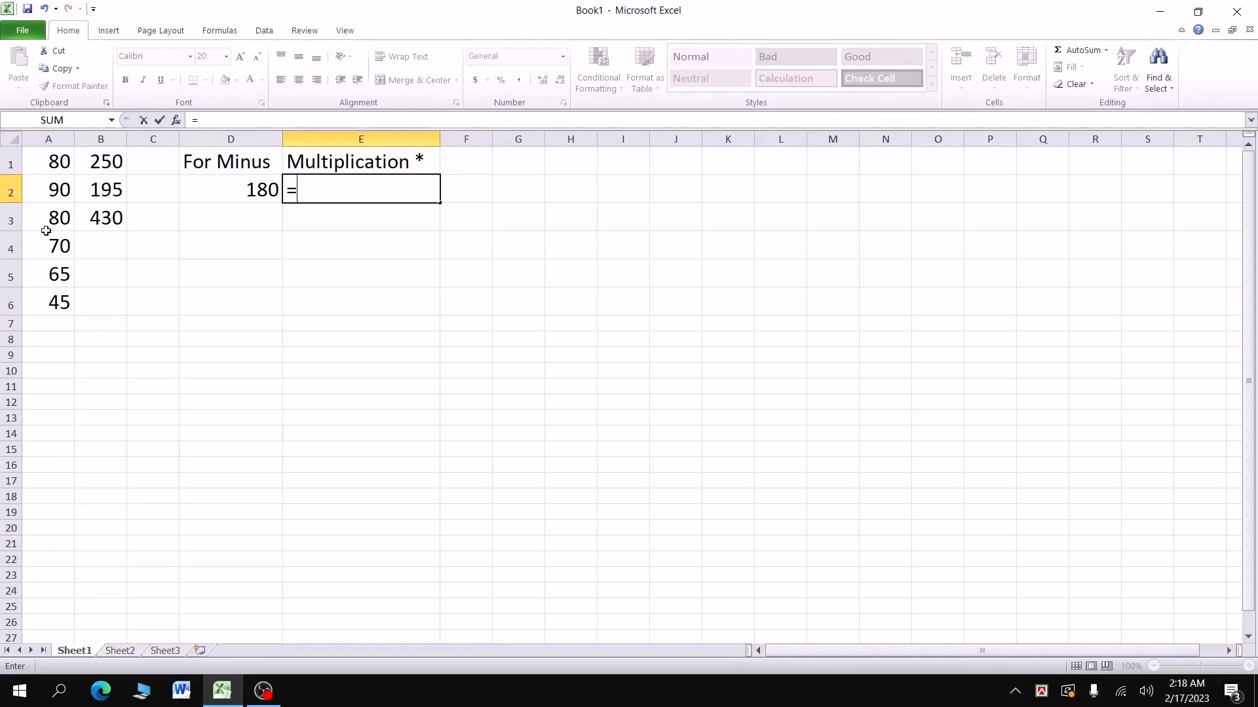
Step: Complete the formula =A1*A2 in E2, showing 7200
click(56, 163)
text(*)
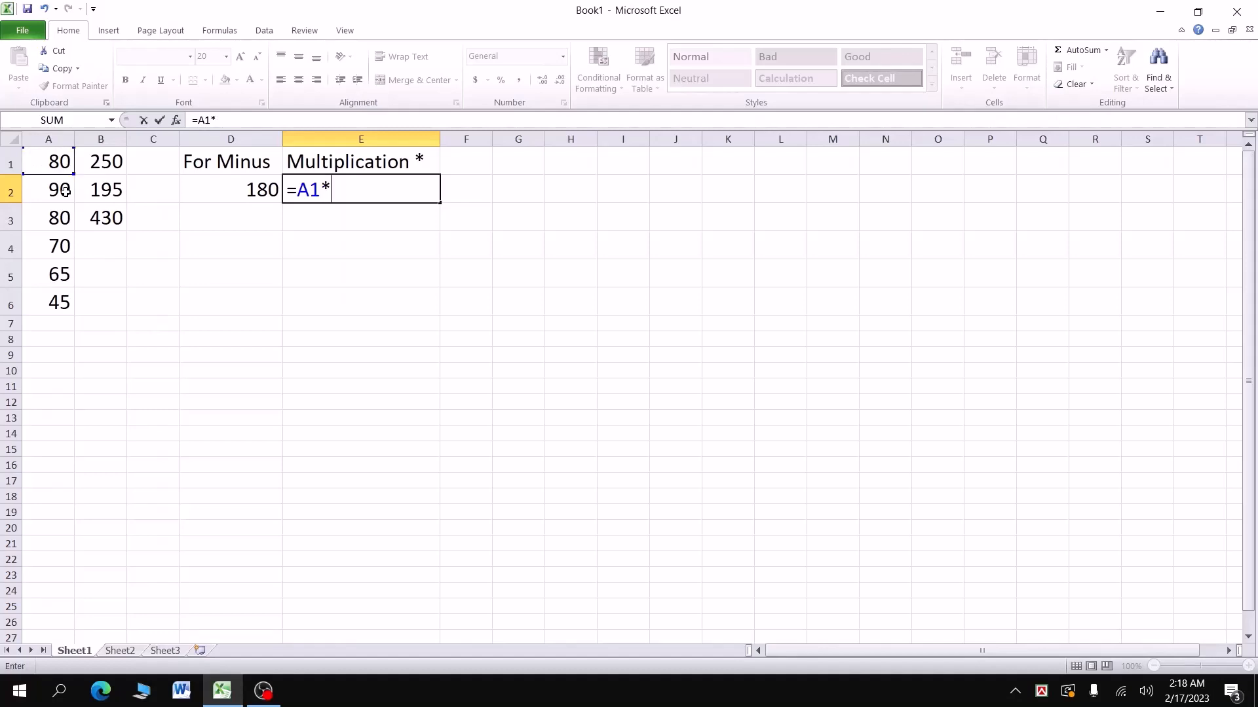
click(66, 191)
key(Return)
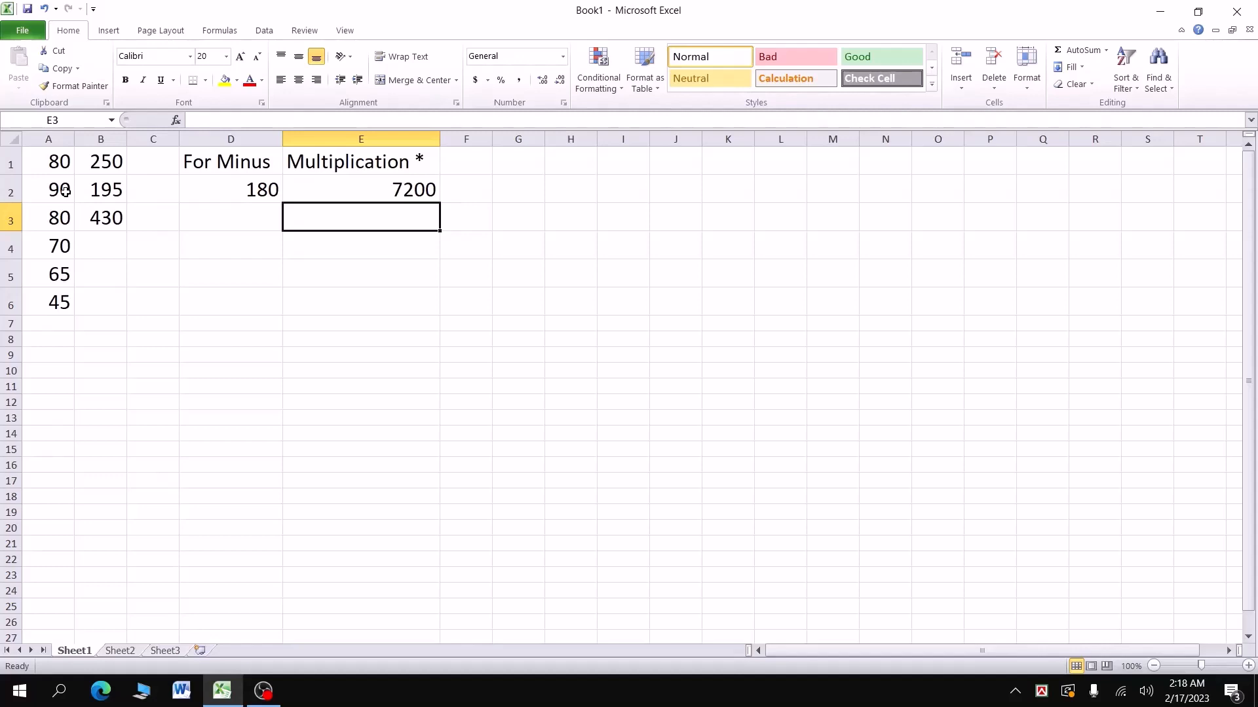
Step: Widen column G and give G1 the heading 'Division /'
click(483, 167)
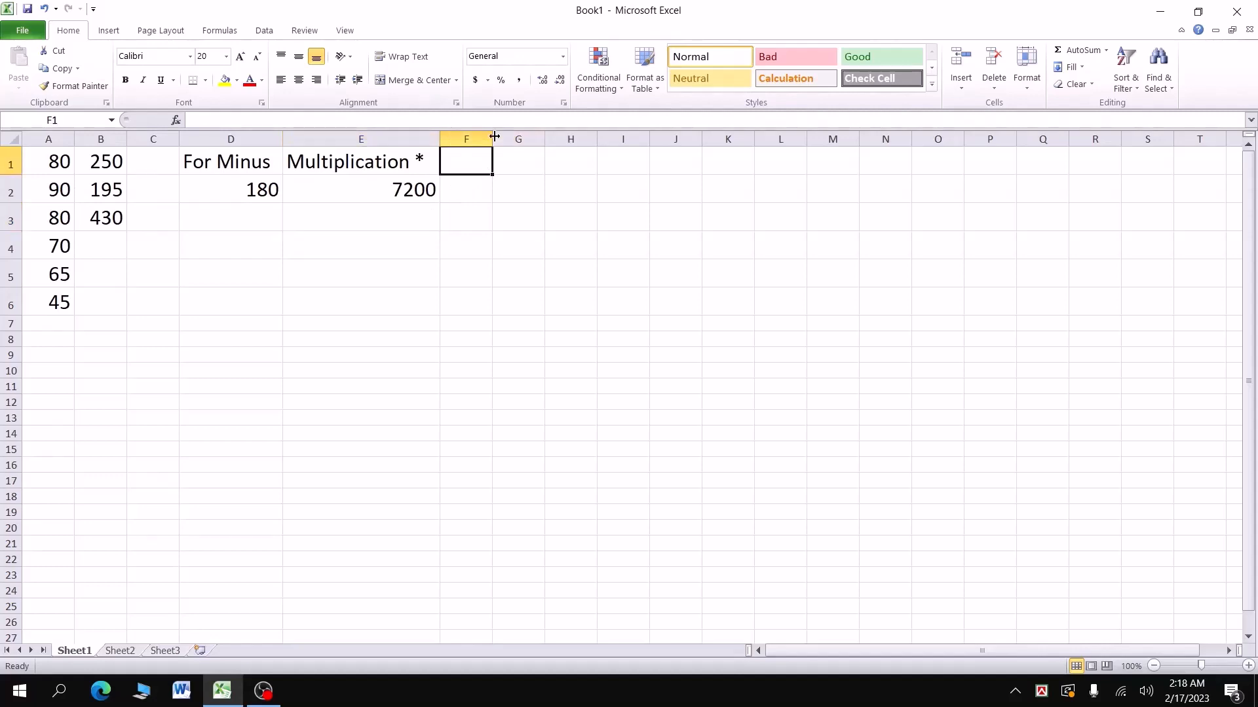
drag(545, 138, 646, 138)
click(547, 161)
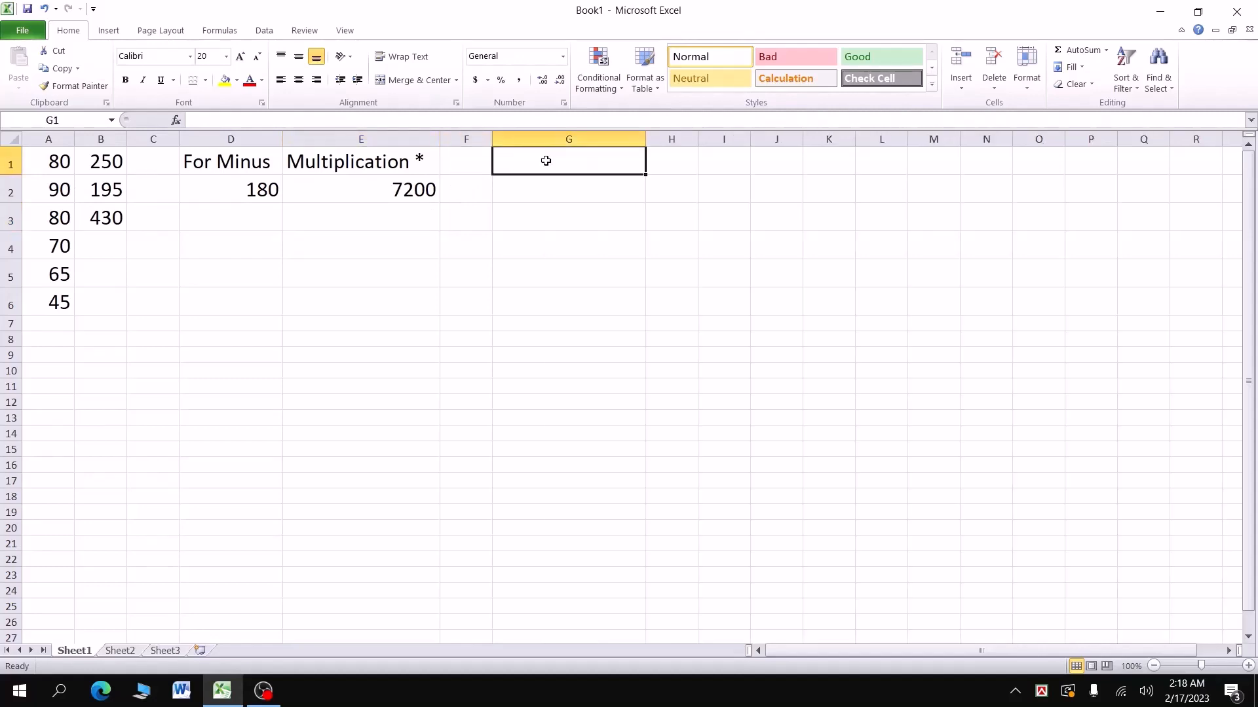
text(Div)
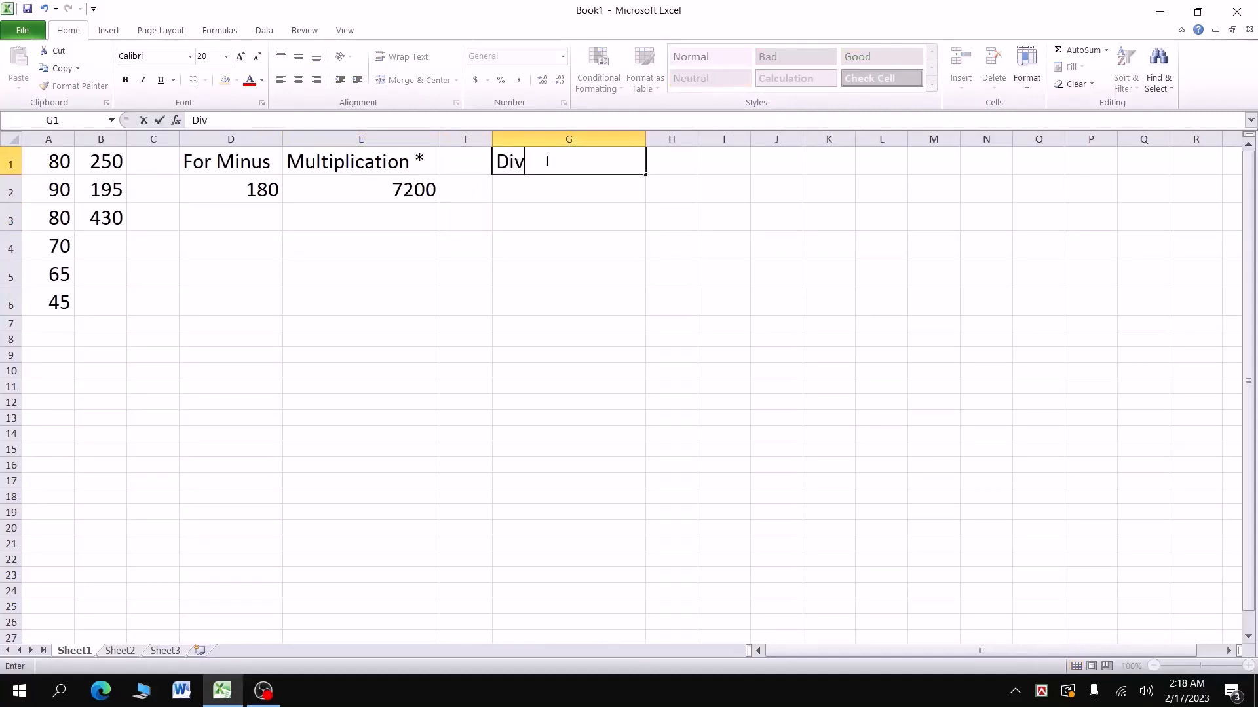
text(ision)
click(552, 188)
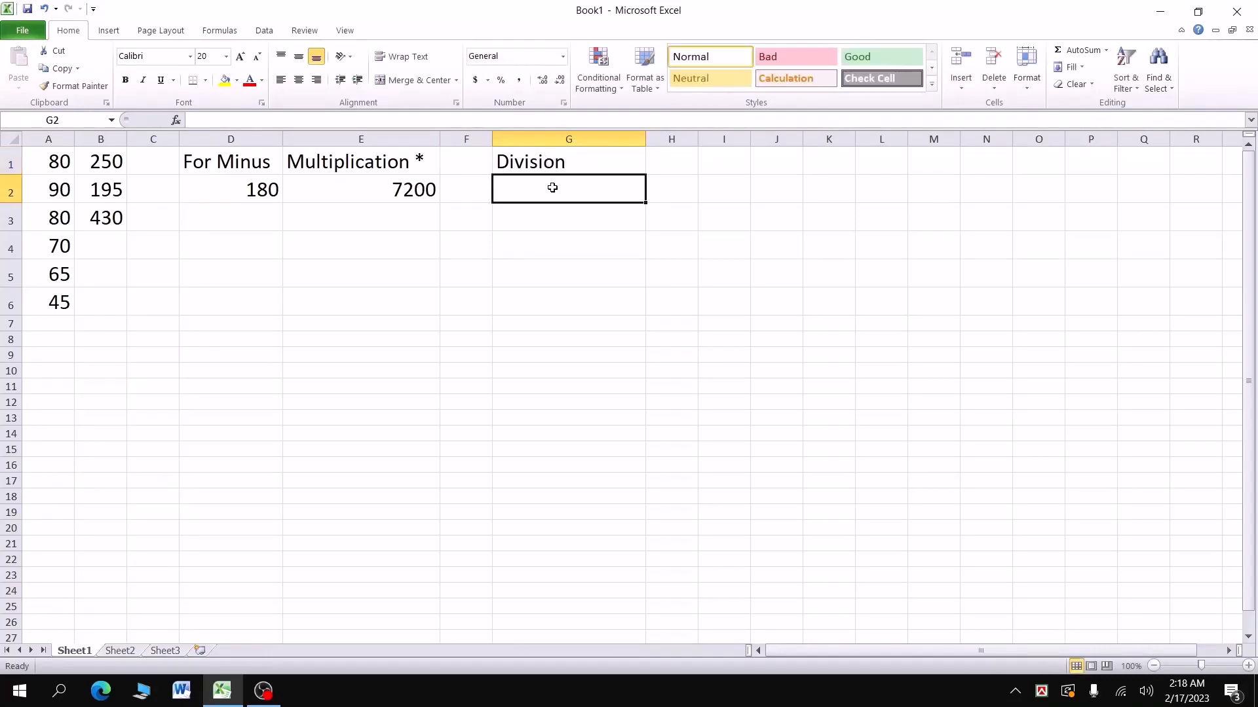
double_click(597, 159)
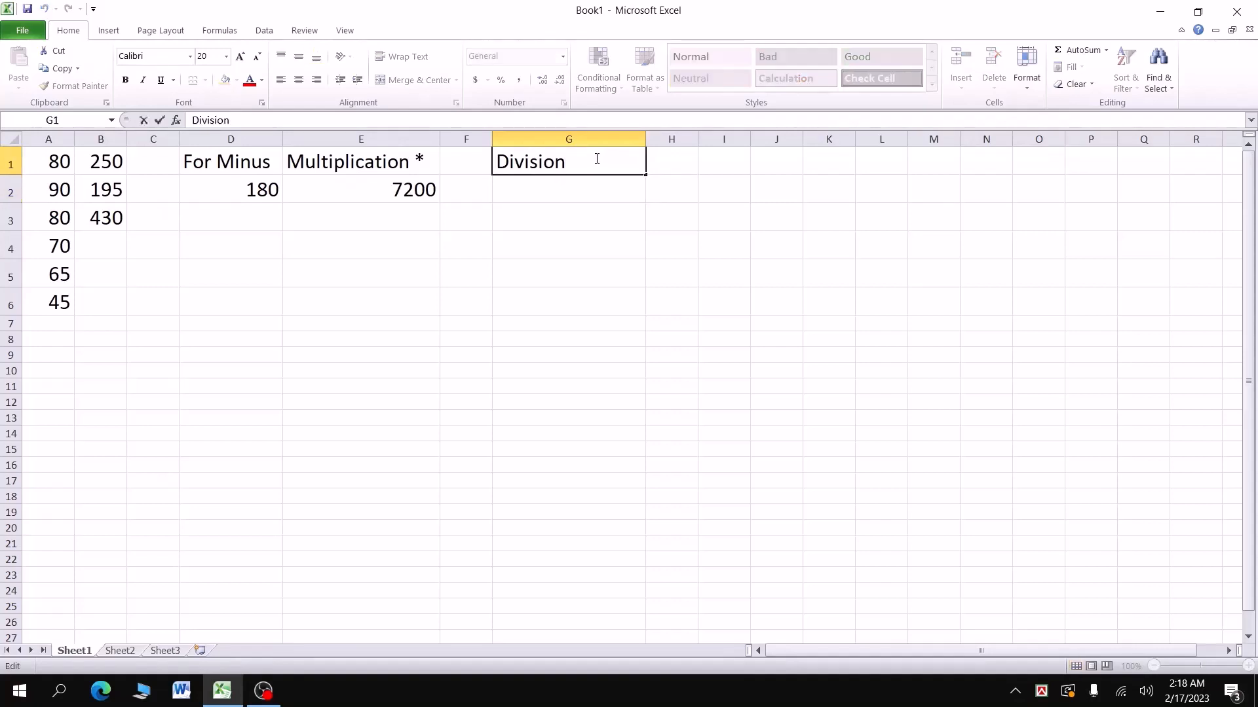
text(/)
click(593, 188)
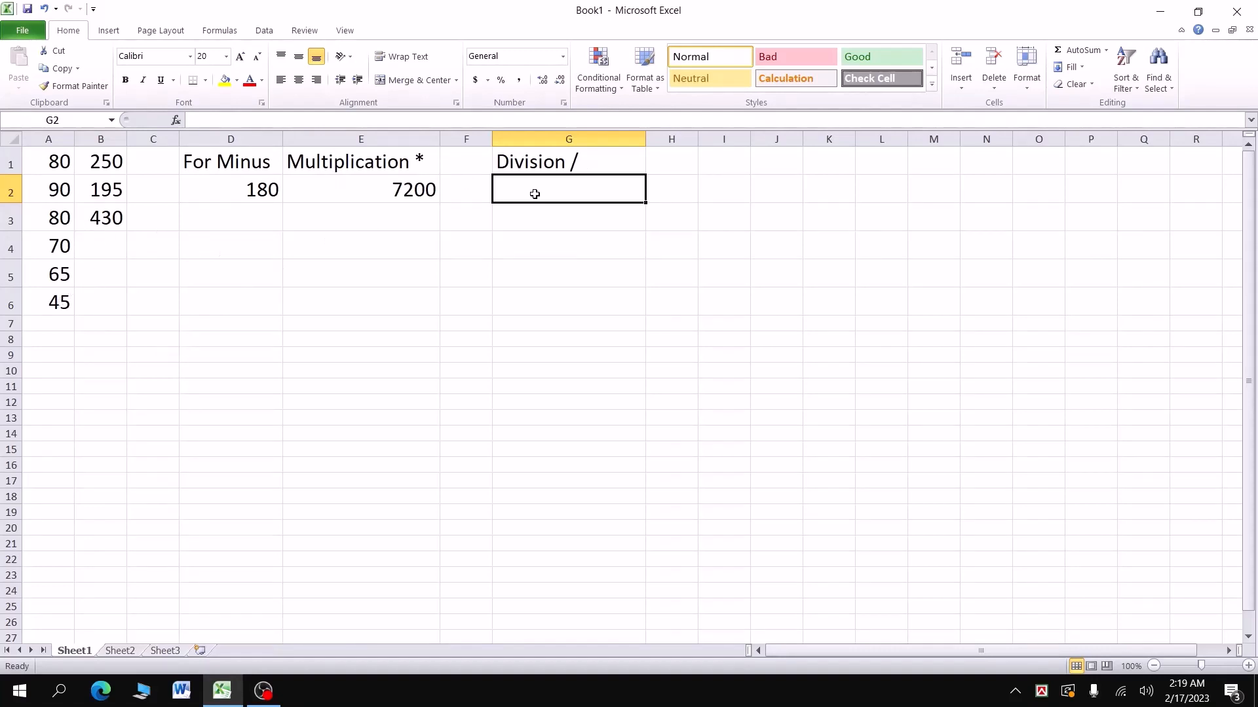
Step: Enter =A2/A6 in G2, giving 2
text(=)
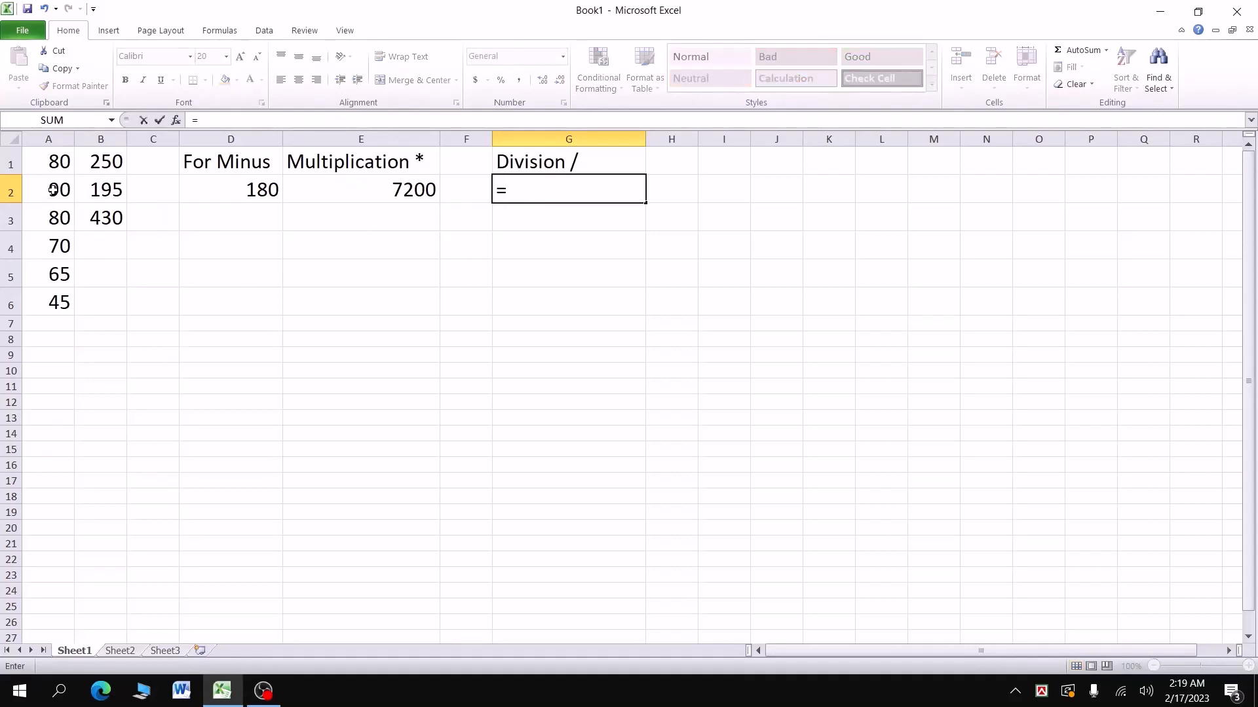
click(52, 190)
text(/)
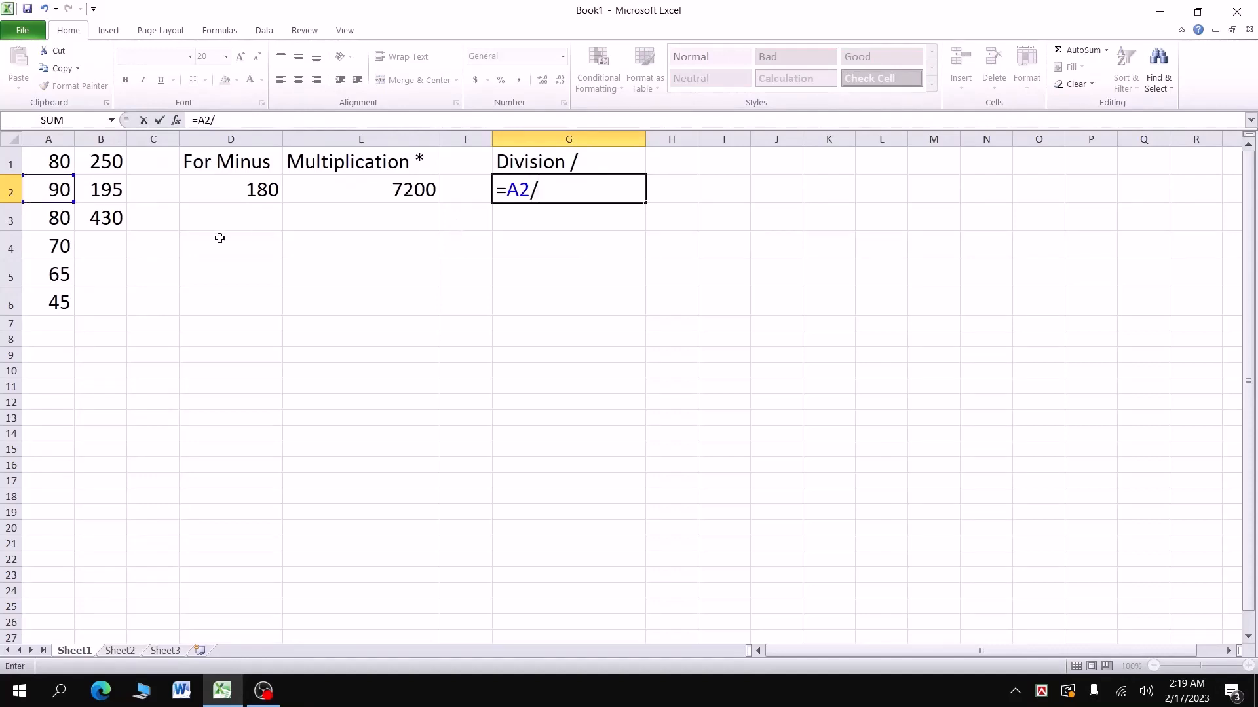
click(57, 303)
key(Return)
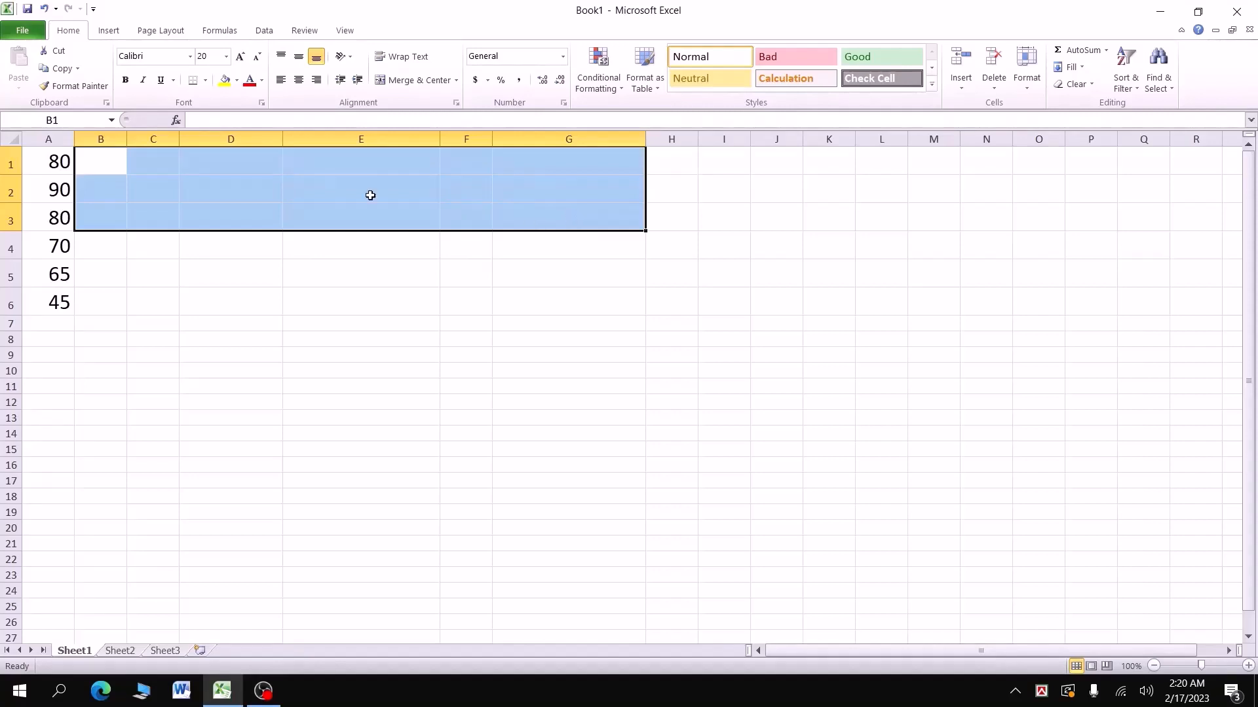
Step: Label cell D1 'Maximum'
click(236, 159)
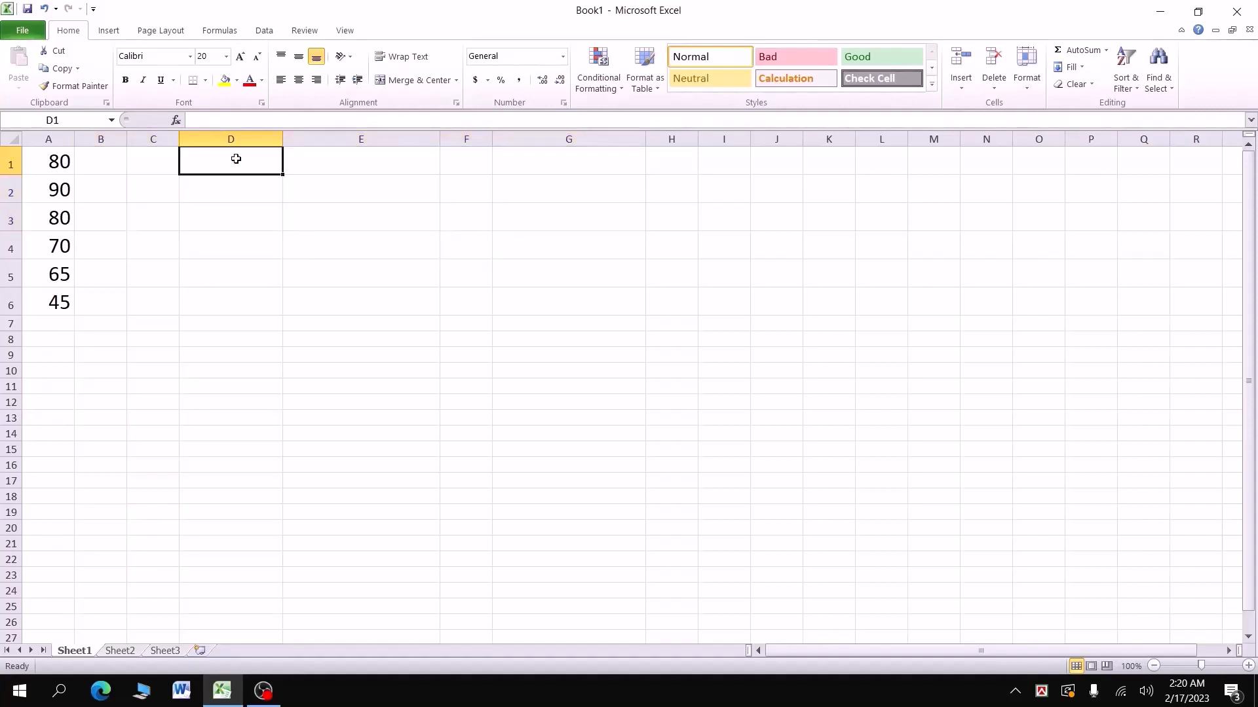
text(Ma)
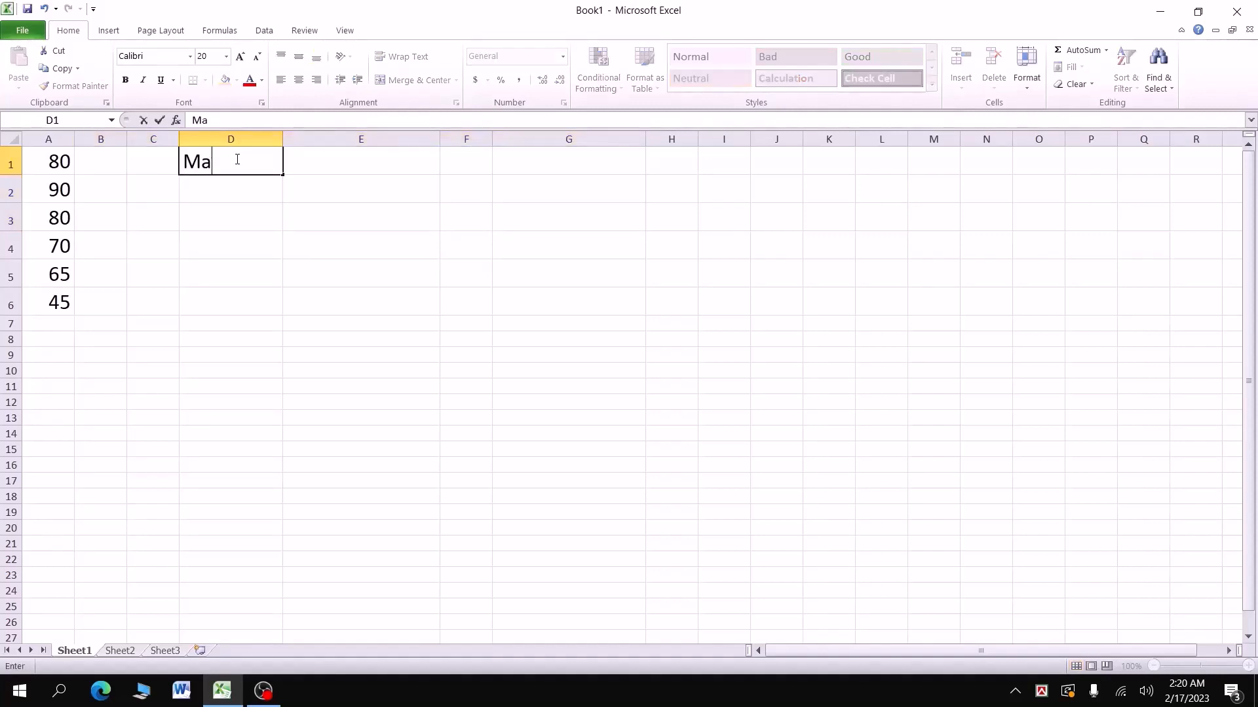
text(ximum)
key(Return)
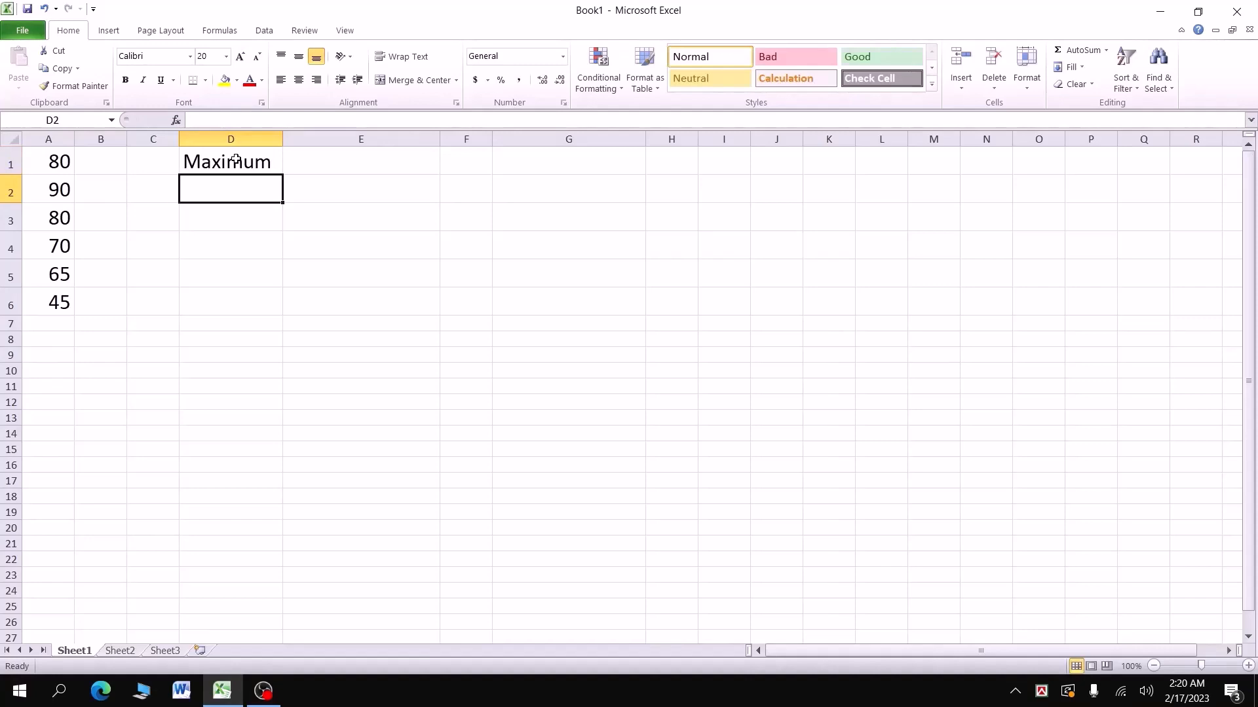
Step: Enter =MAX(A1:A6) in D2 to show the highest score, 90
text(=)
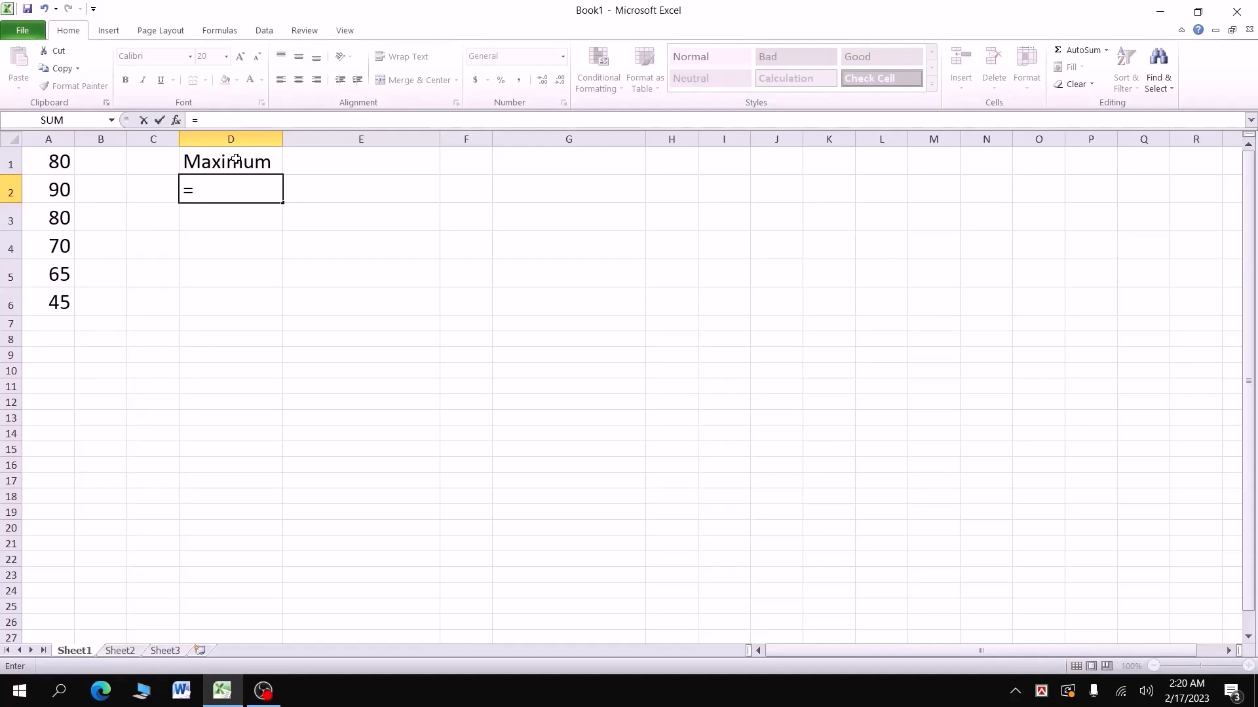
text(Max)
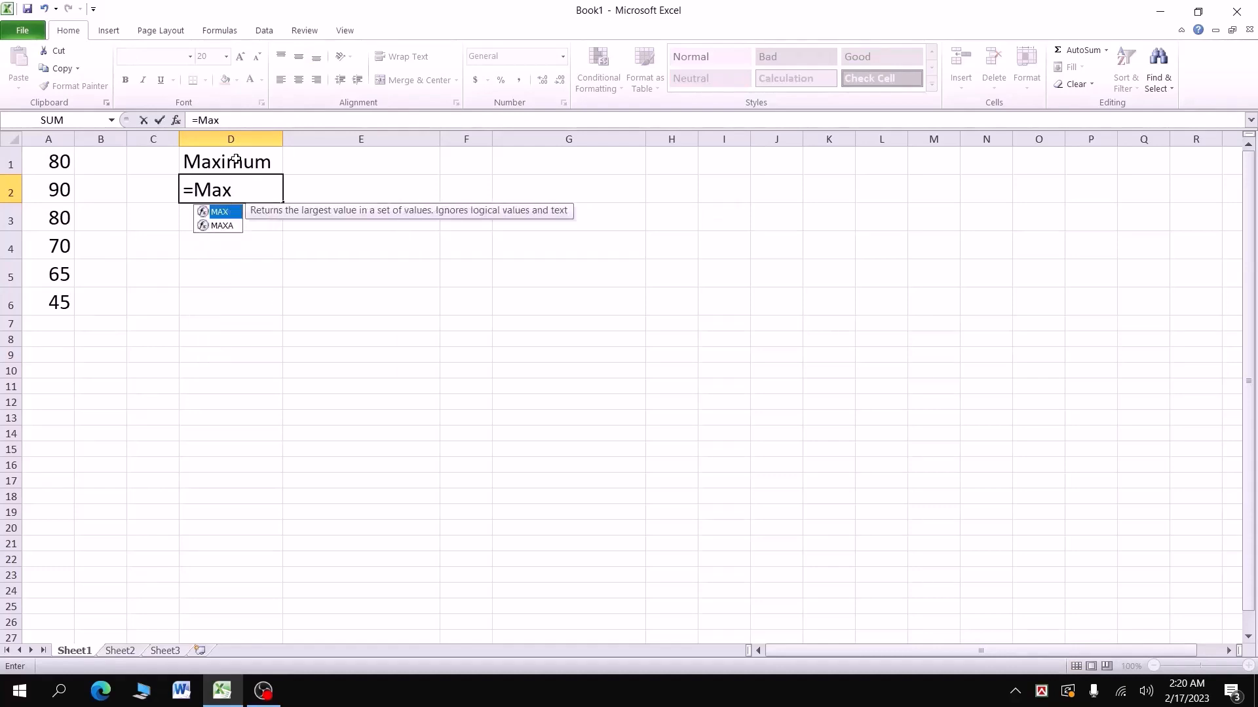
double_click(227, 215)
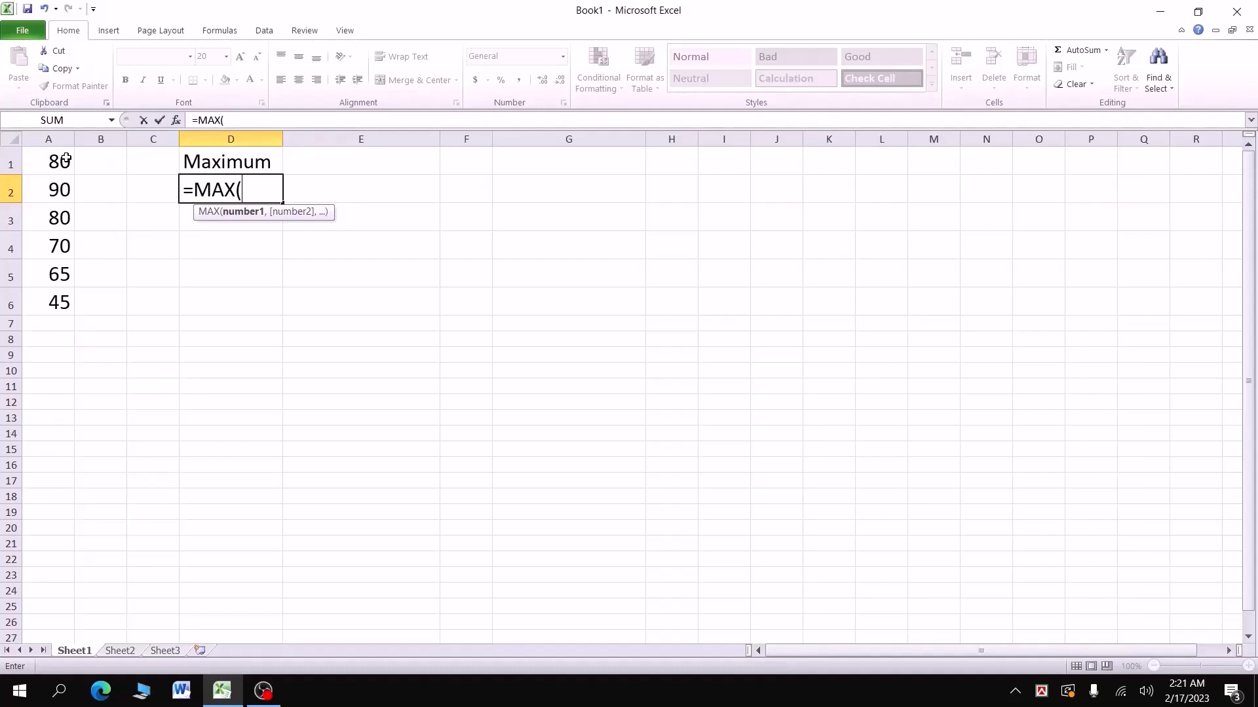
drag(67, 158, 74, 298)
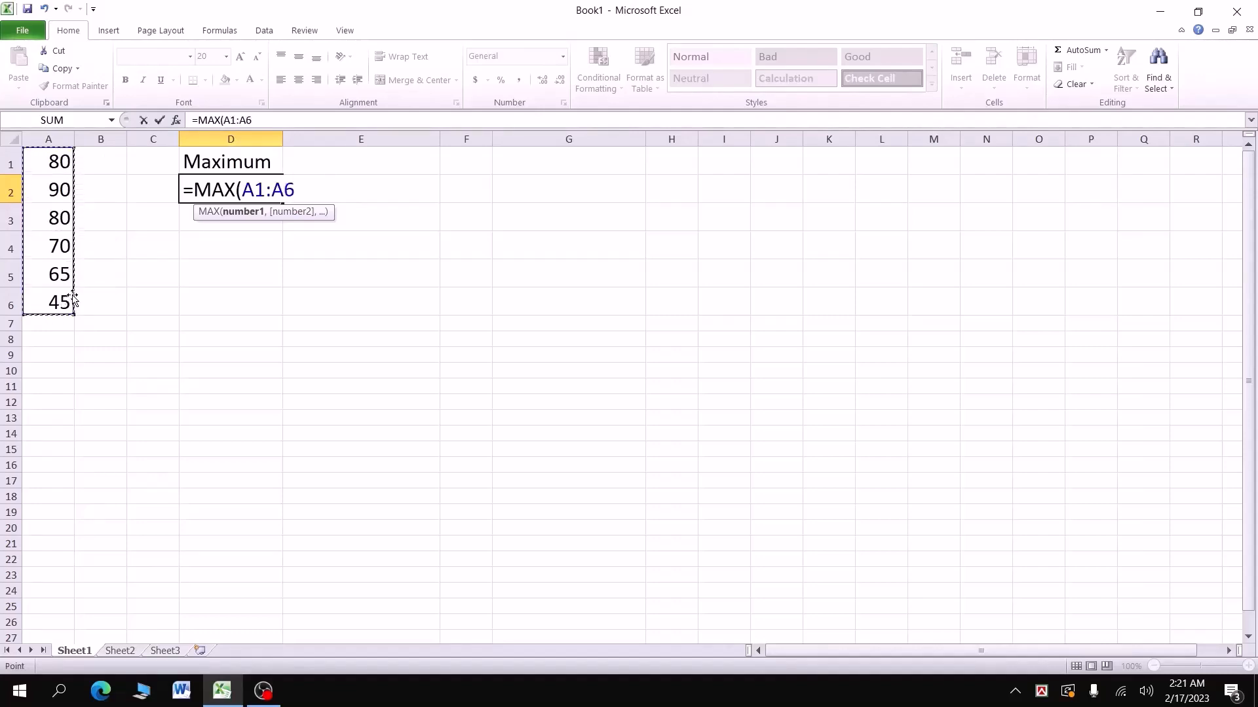
text())
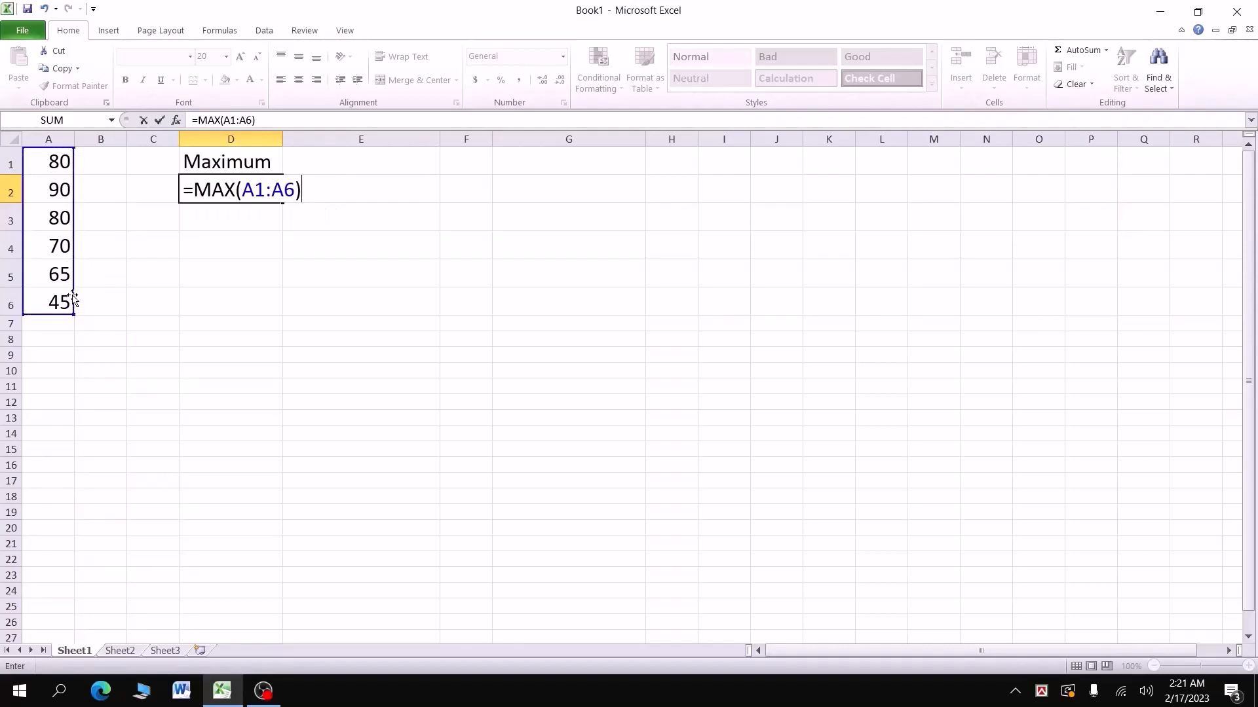
key(Return)
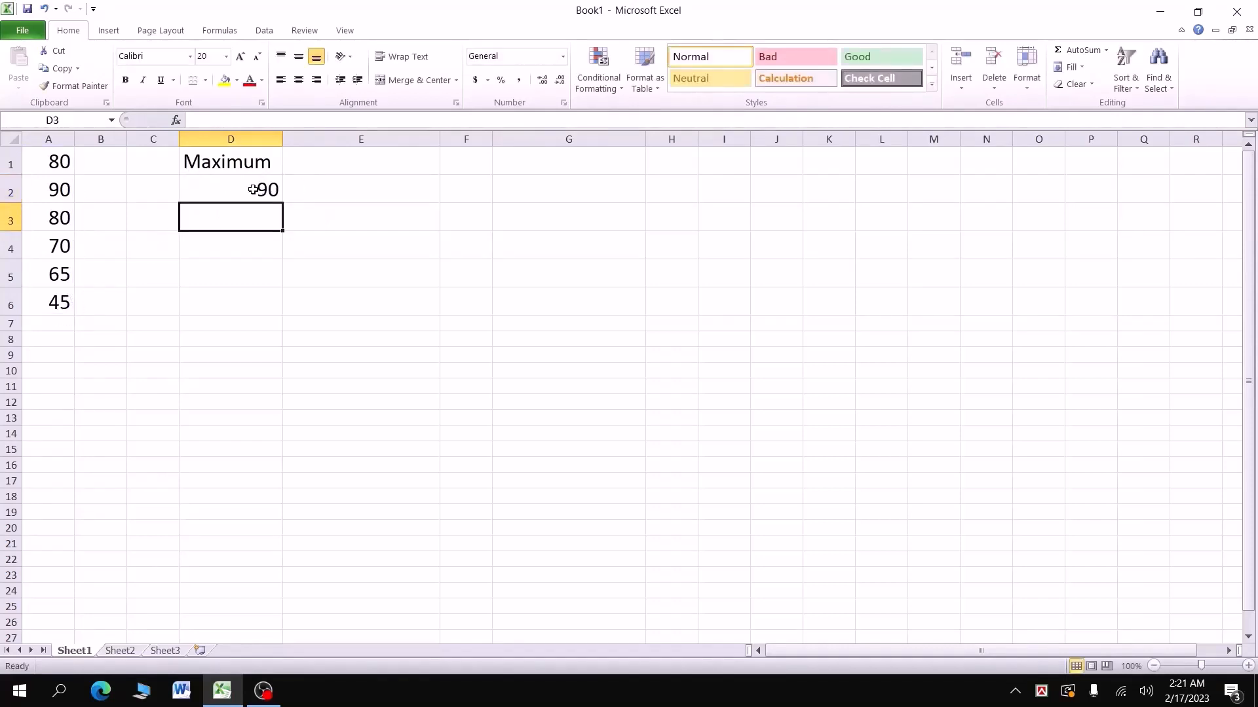
Step: Replace the 70 in A4 with 110 so the D2 maximum becomes 110
click(55, 246)
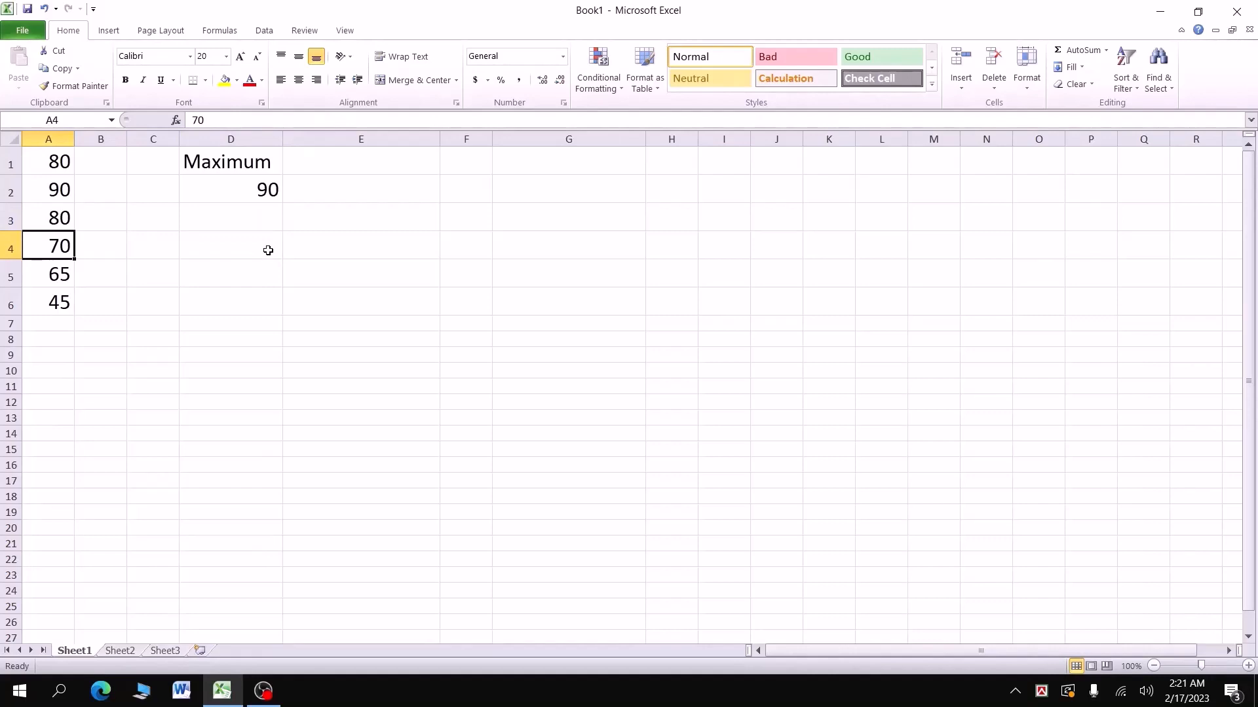
text(110)
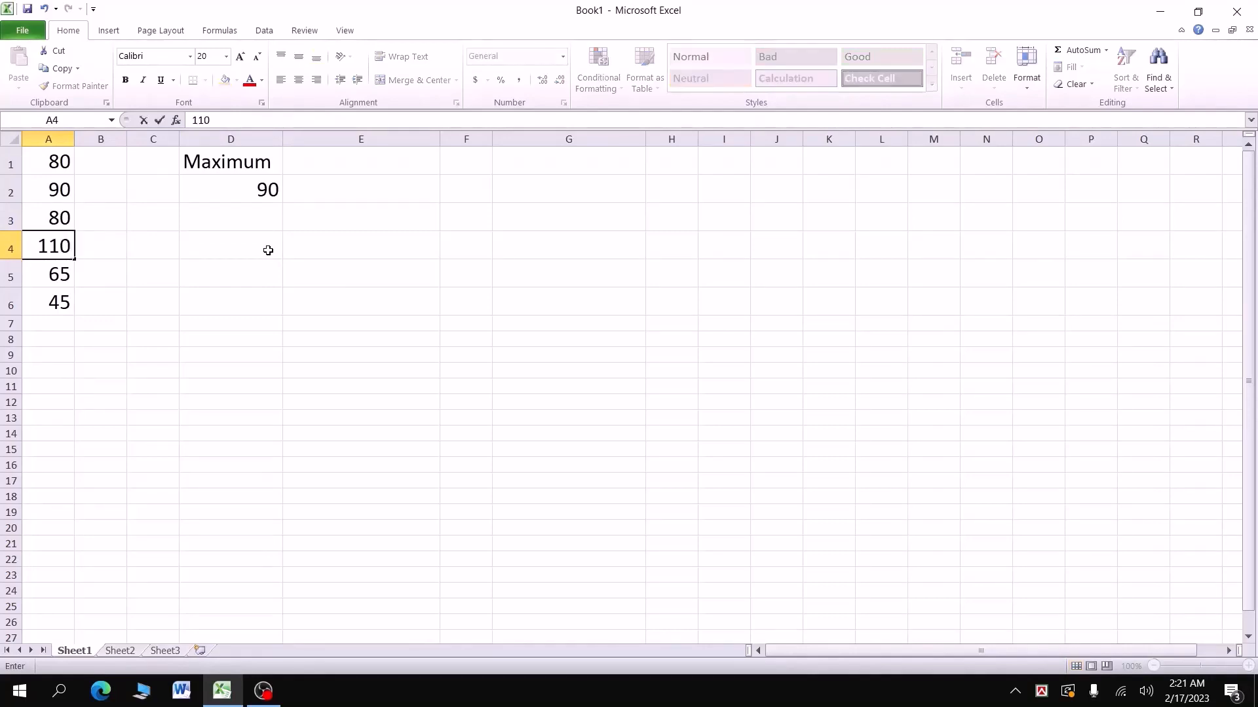
key(Return)
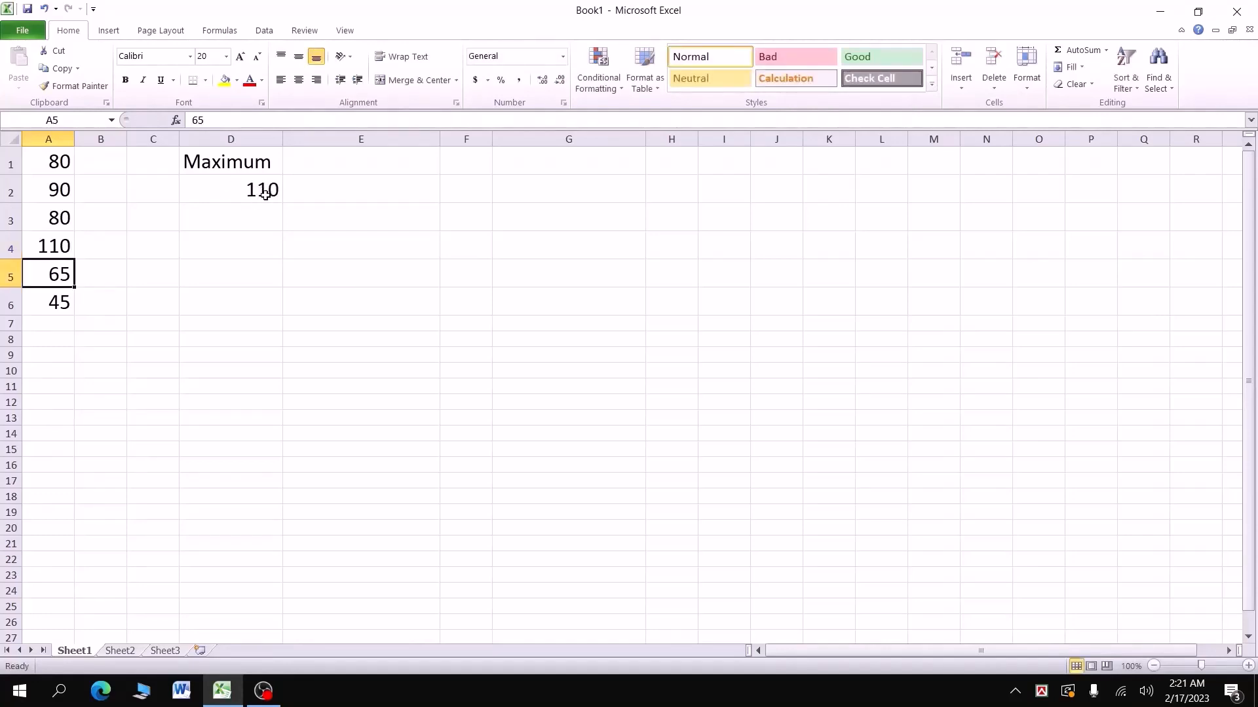
click(350, 163)
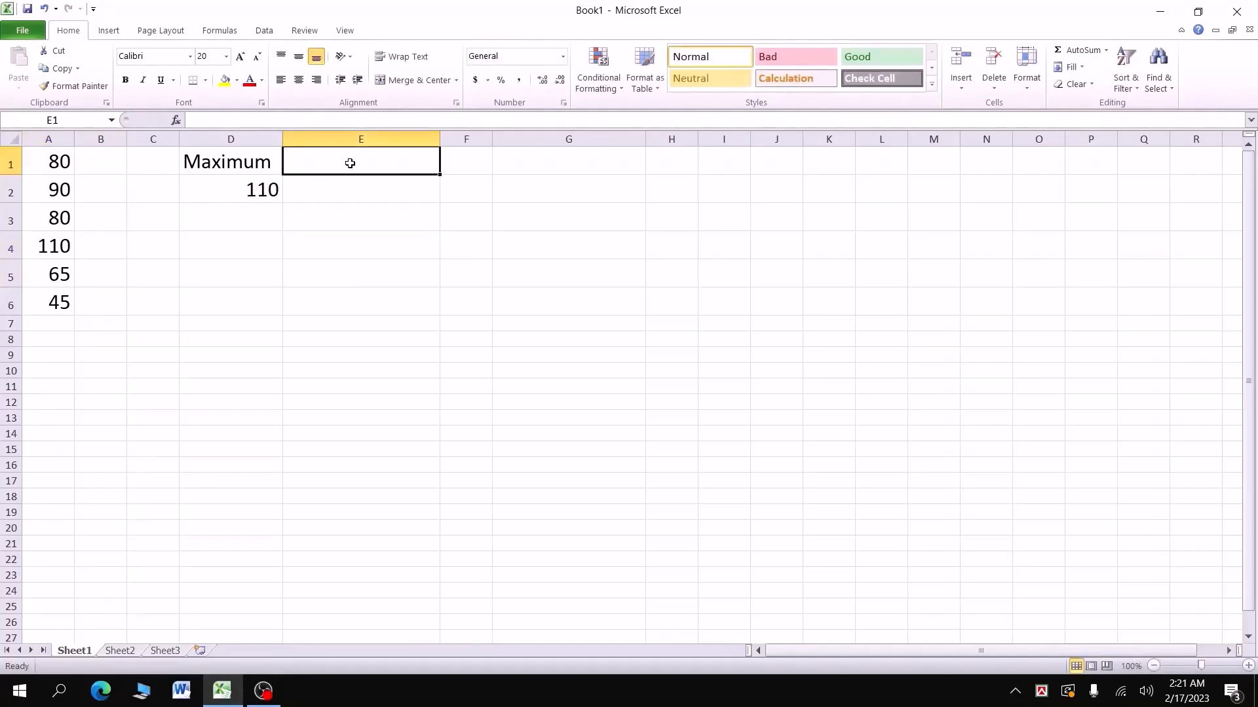
Step: Head E1 'Minimum' and enter =MIN(A1:A6) in E2, returning 45
text(M)
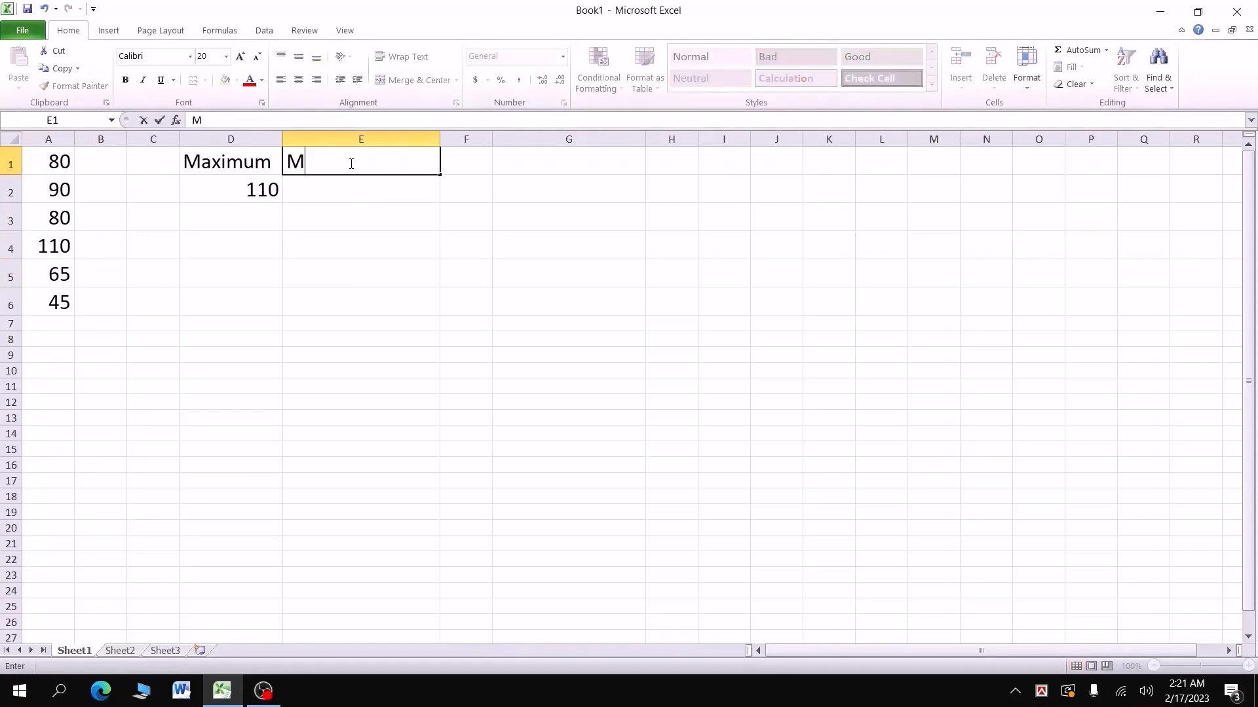
text(inimum)
click(362, 188)
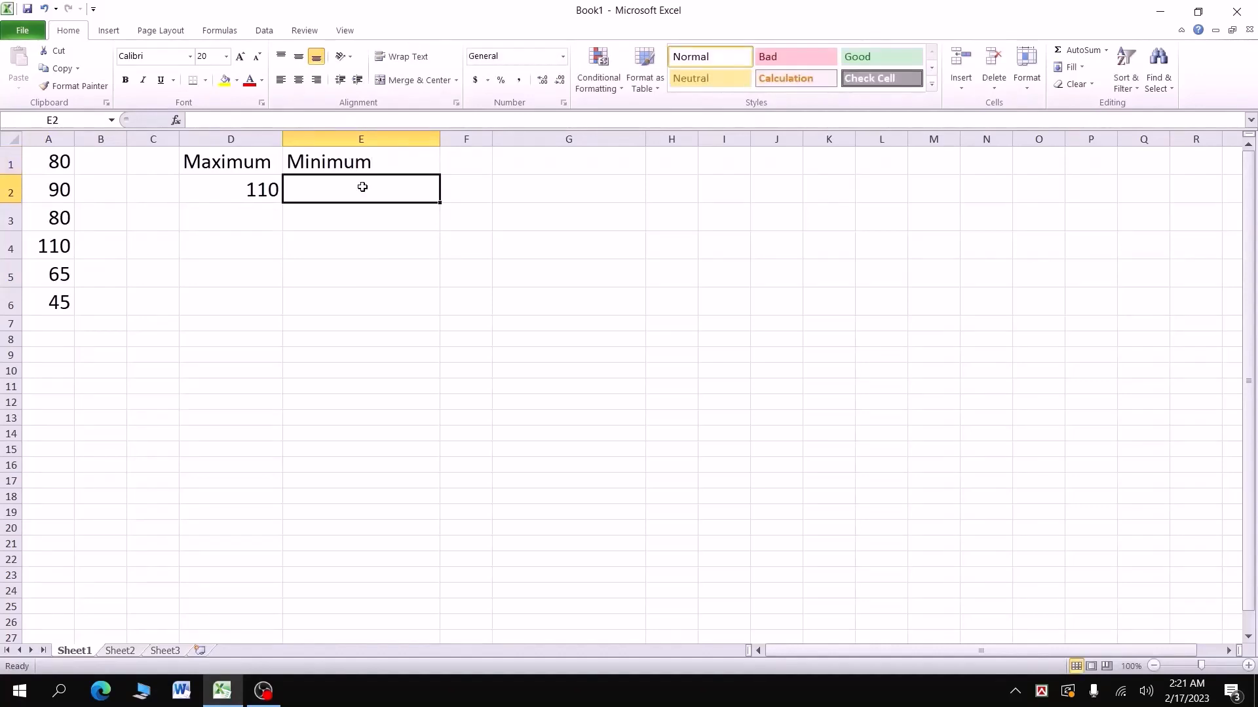
text(=)
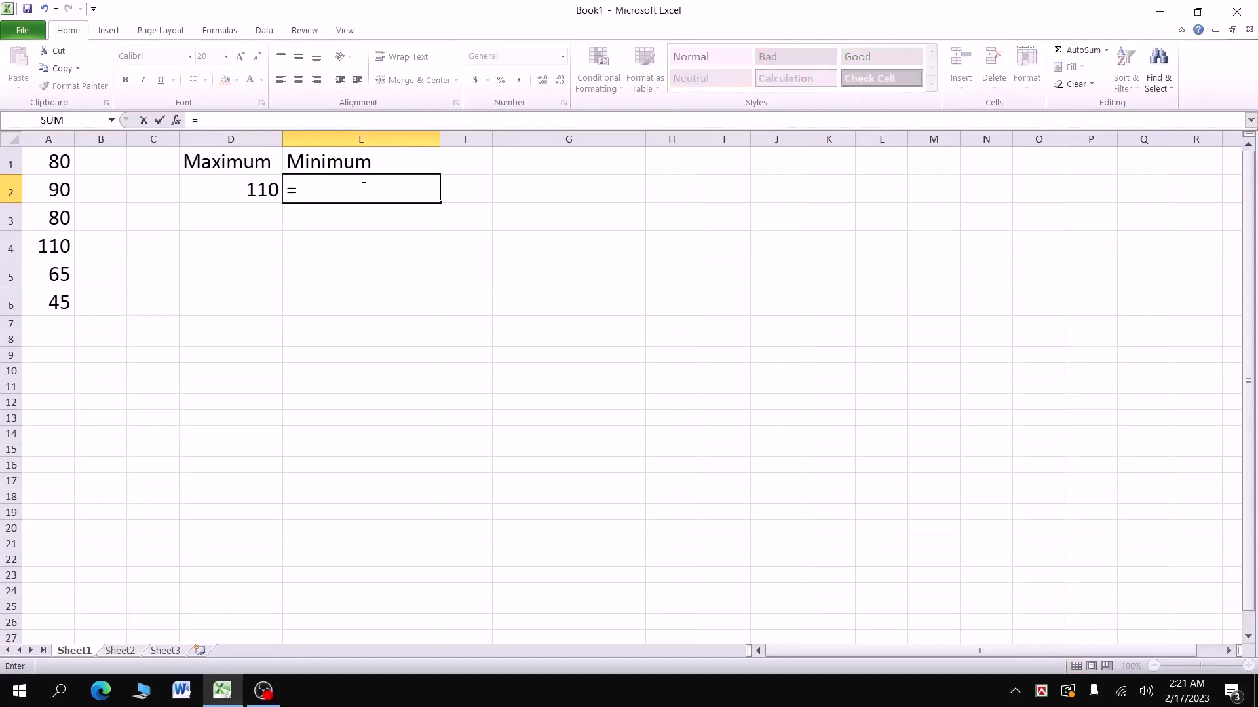
text(mi)
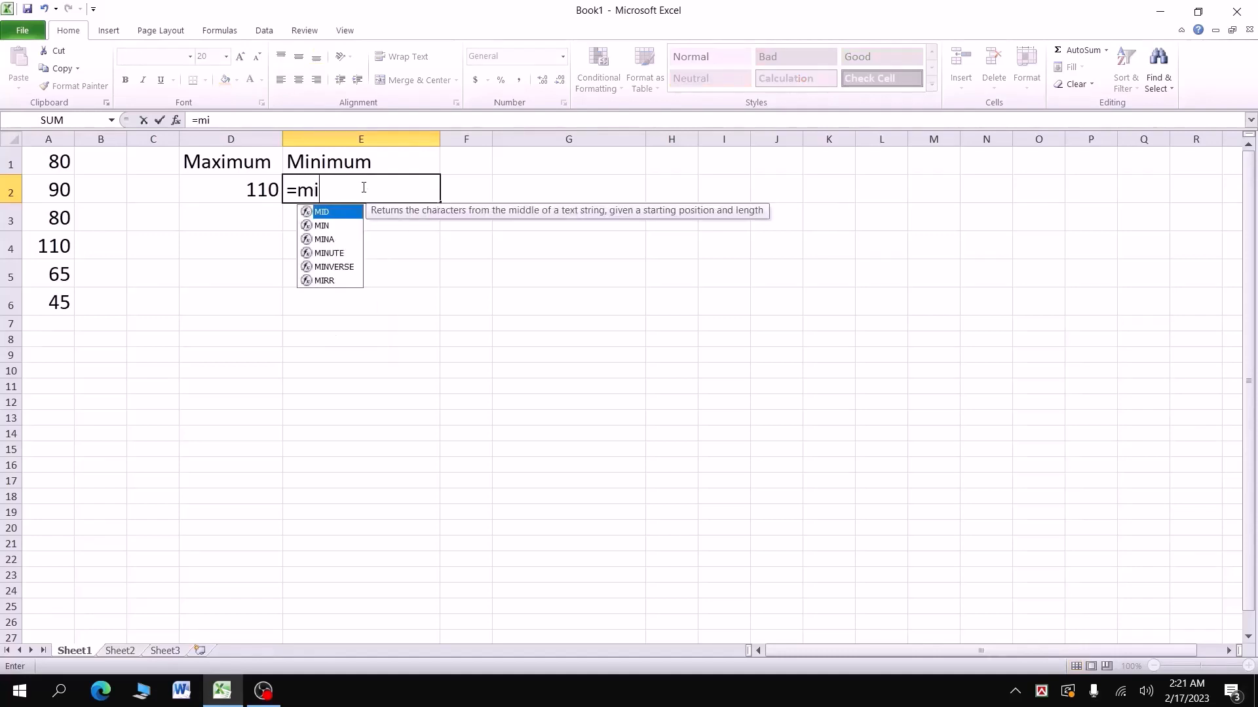
text(n)
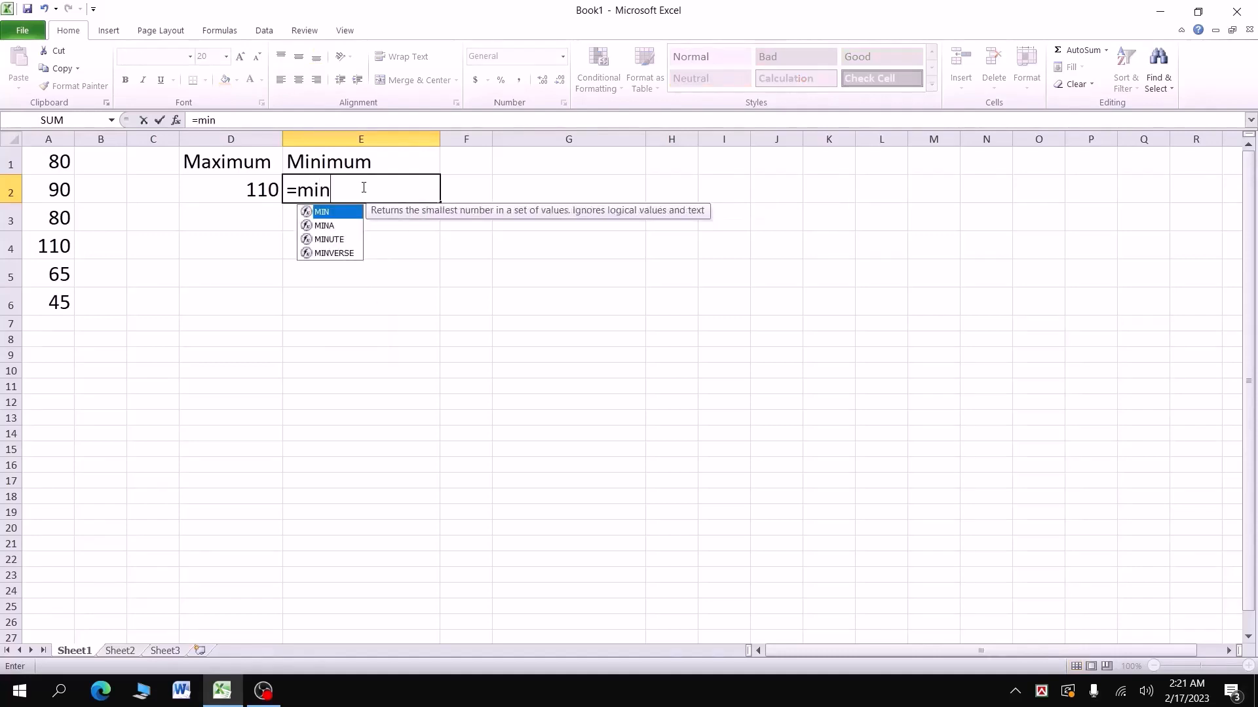
double_click(335, 213)
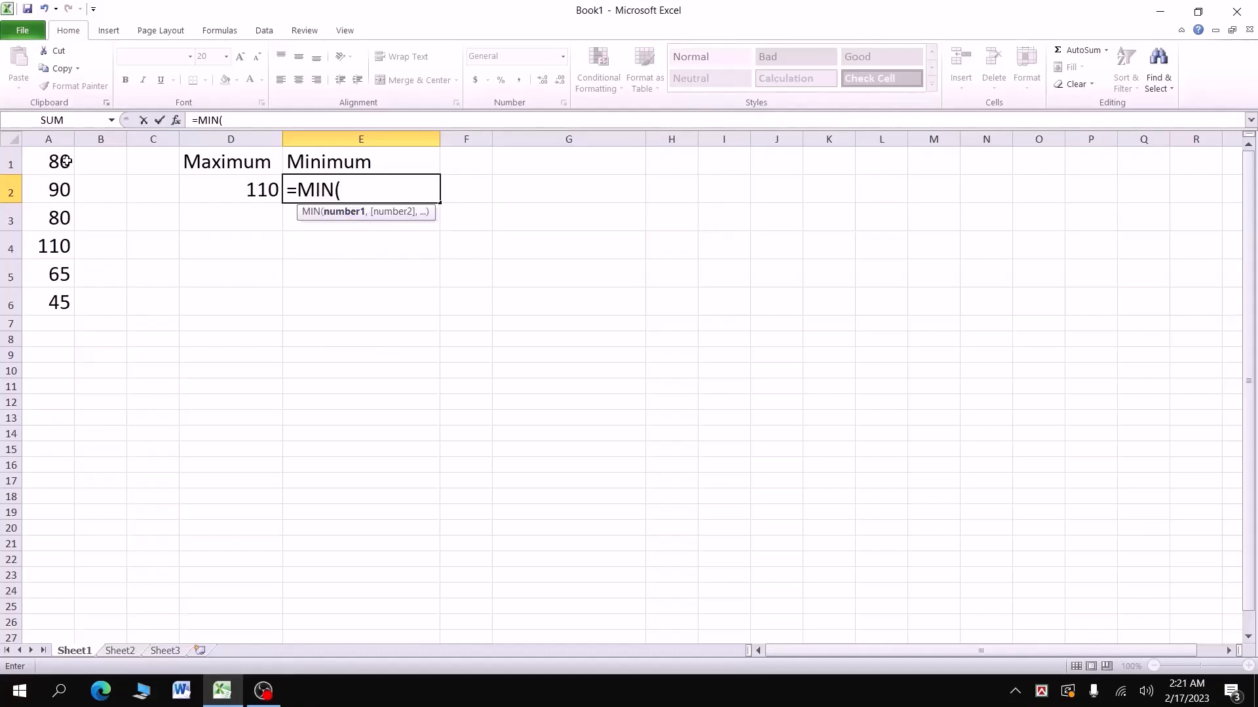
drag(66, 200, 64, 296)
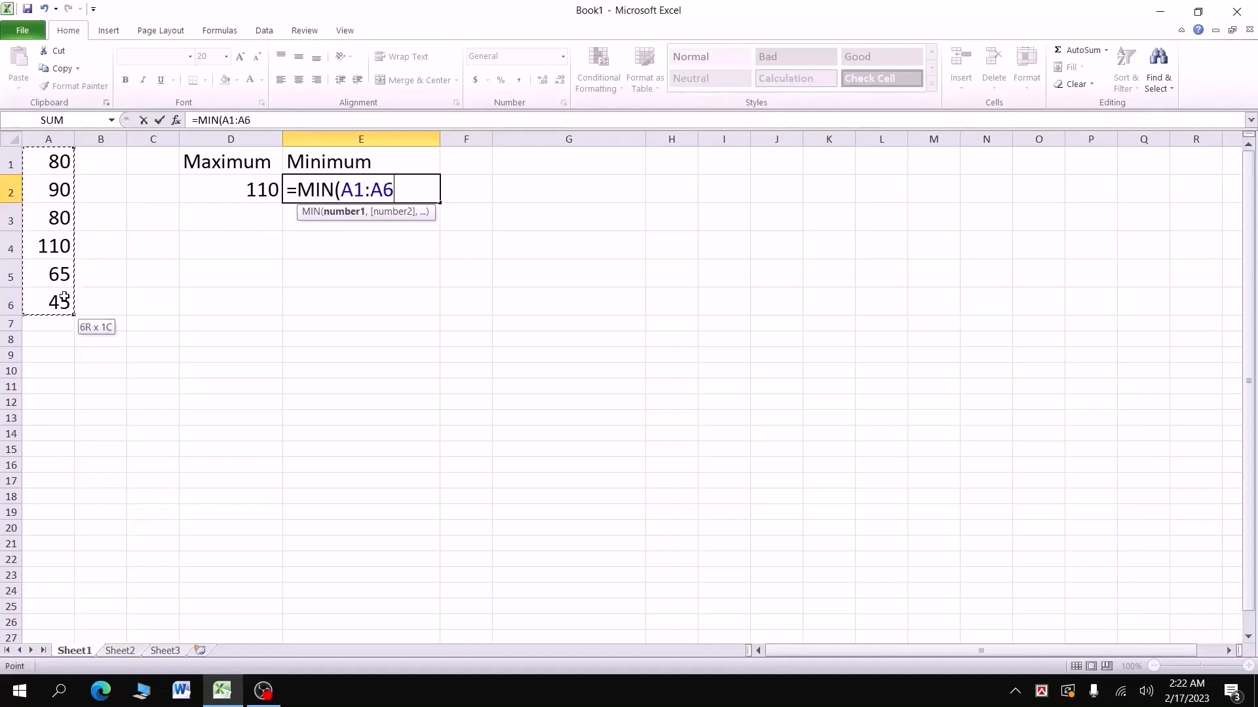
text())
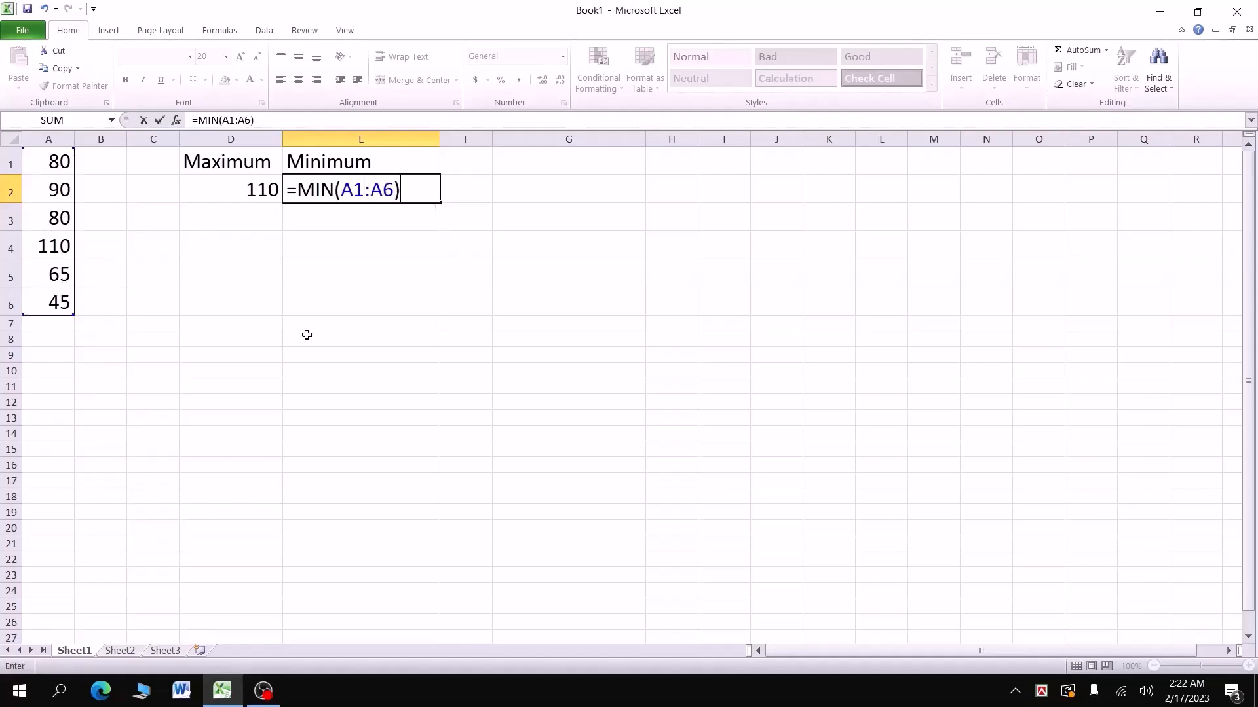
key(Return)
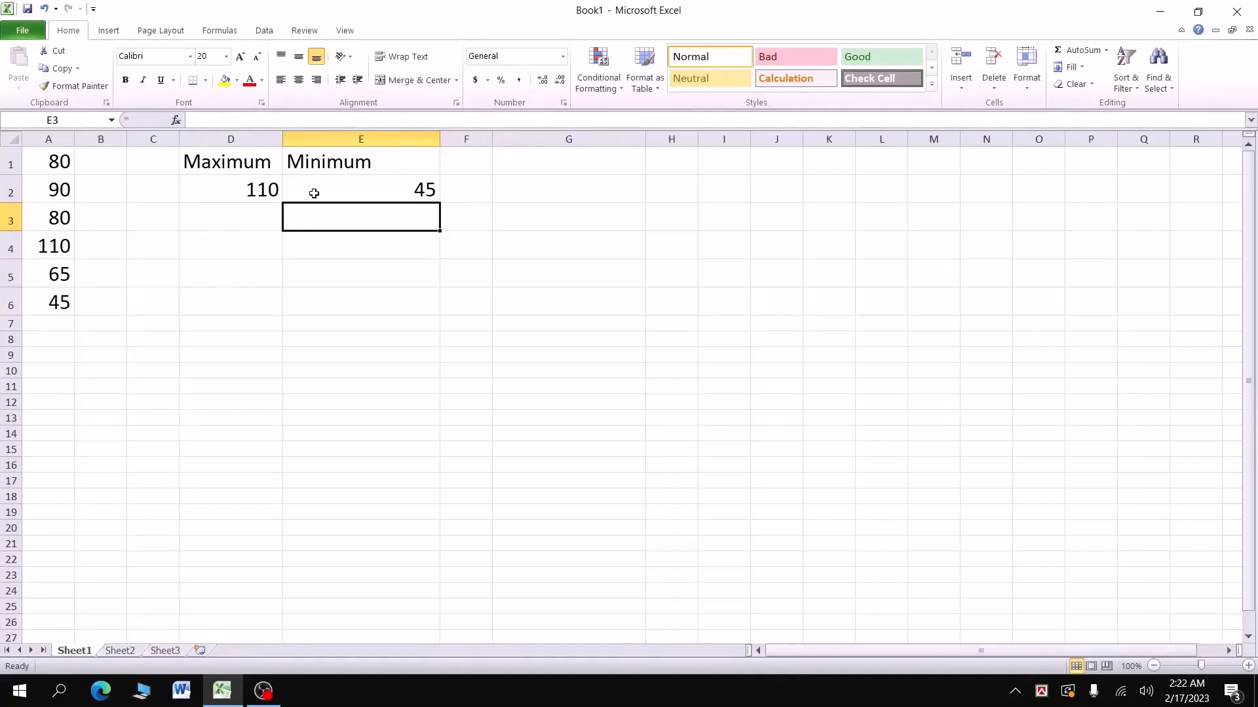
Step: Change A2 to 10, A4 to 190, then A2 to 5, so the maximum reads 190 and the minimum 5
click(52, 190)
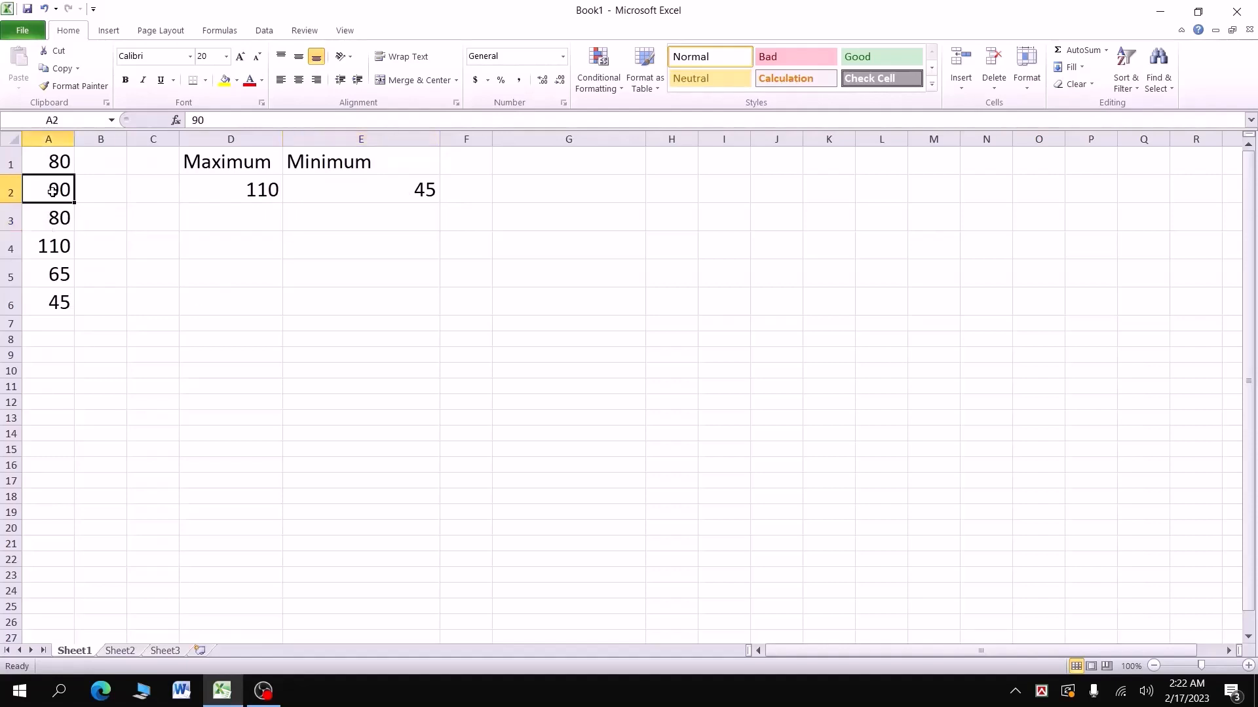
text(10)
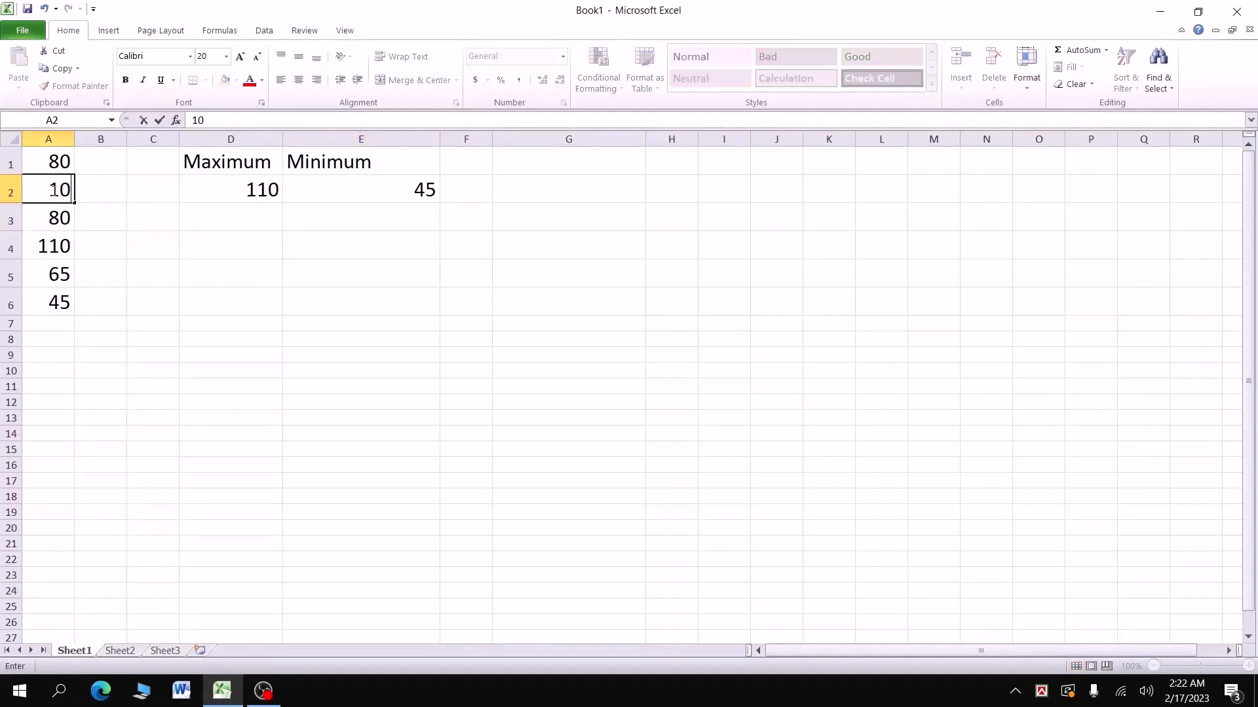
click(435, 282)
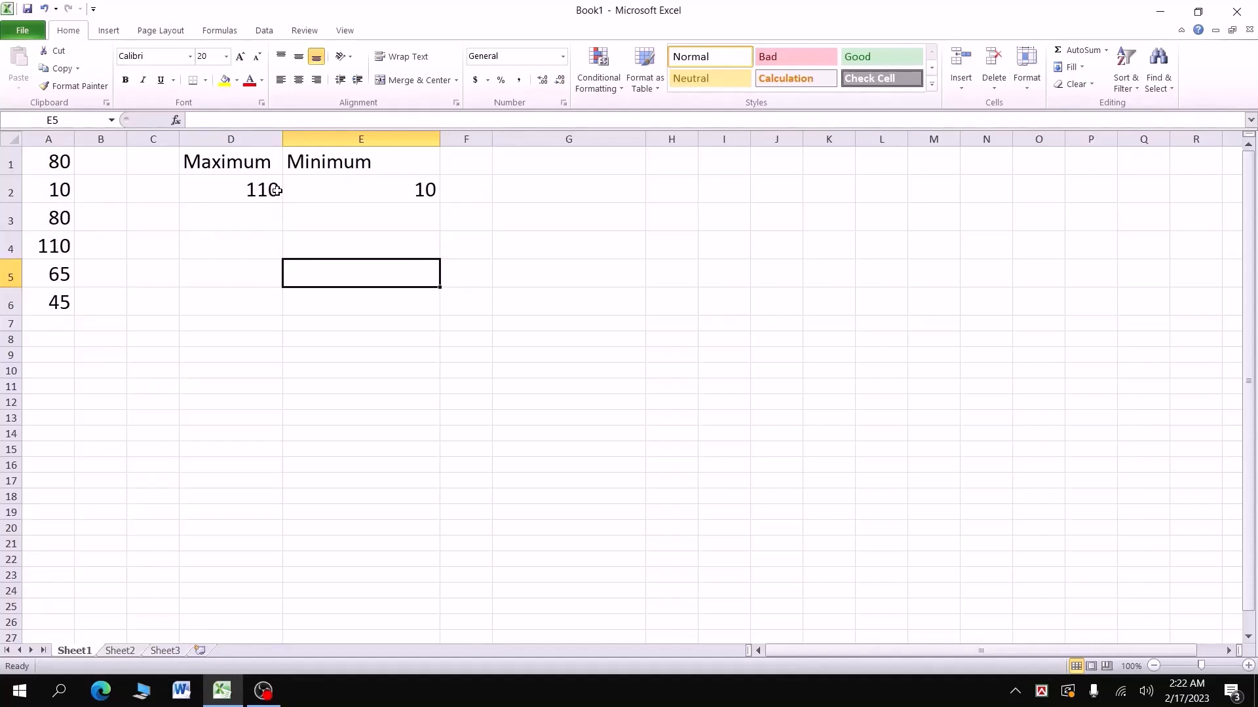
click(54, 249)
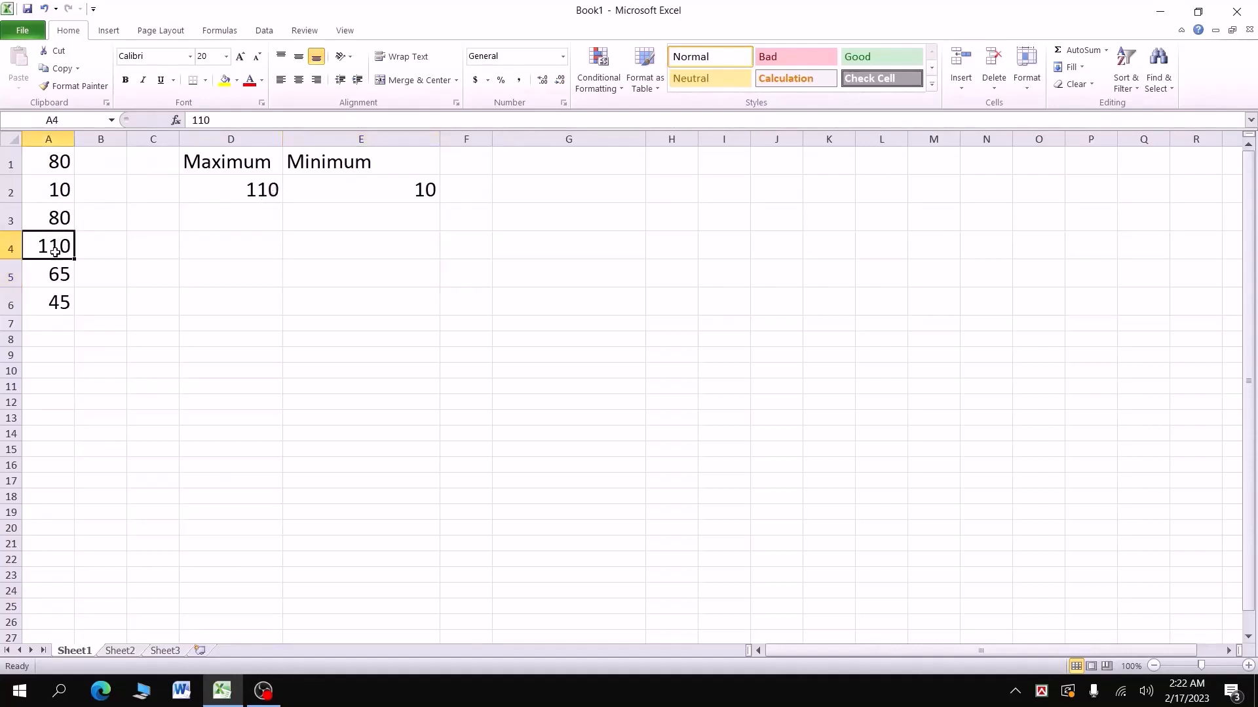
text(190)
key(Return)
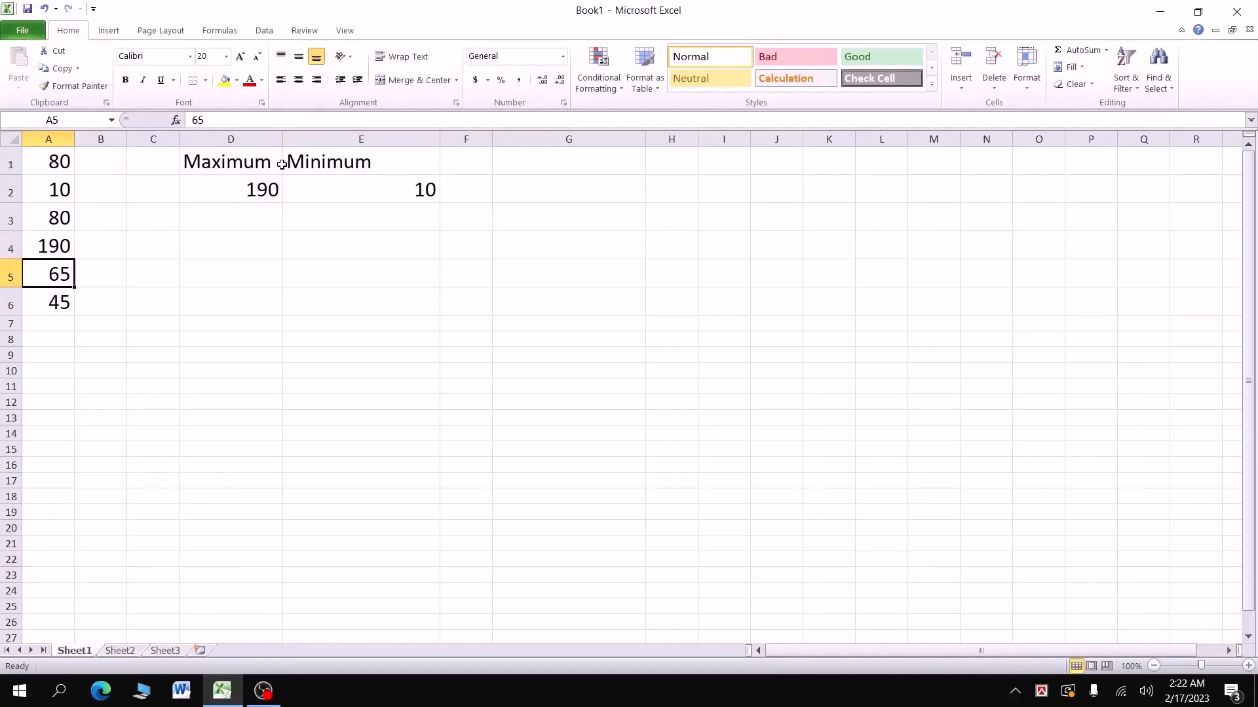
click(46, 196)
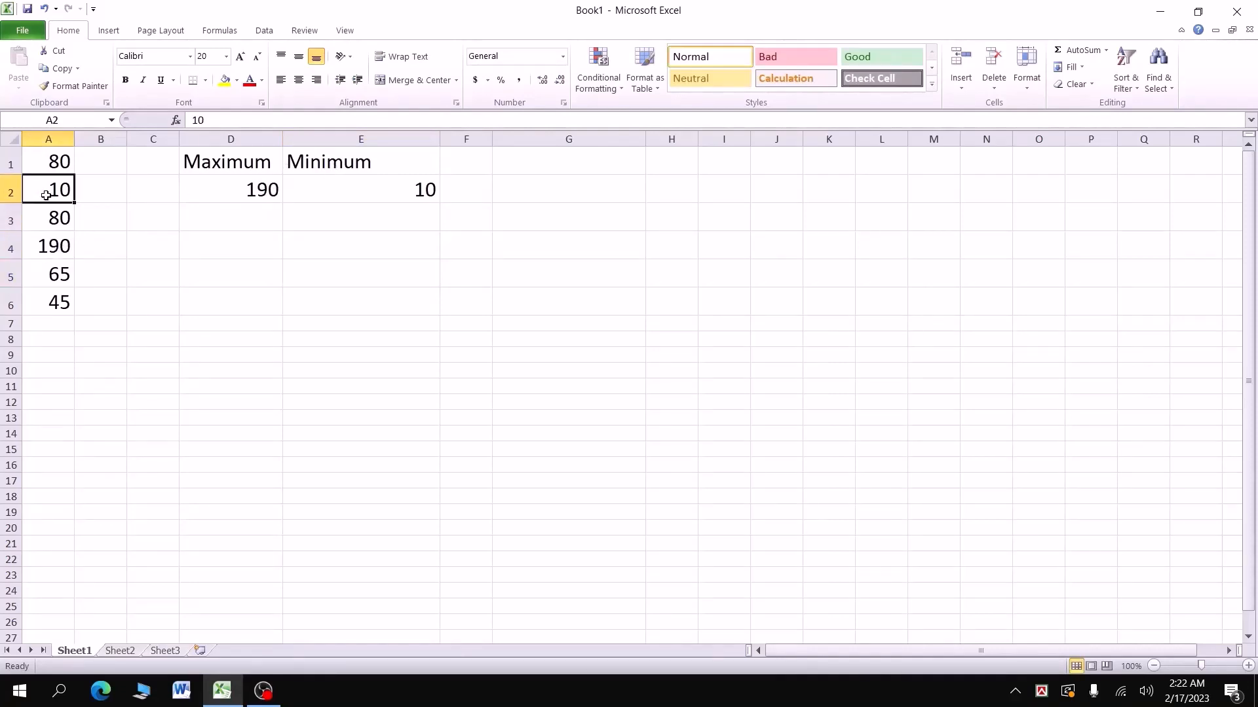
text(5)
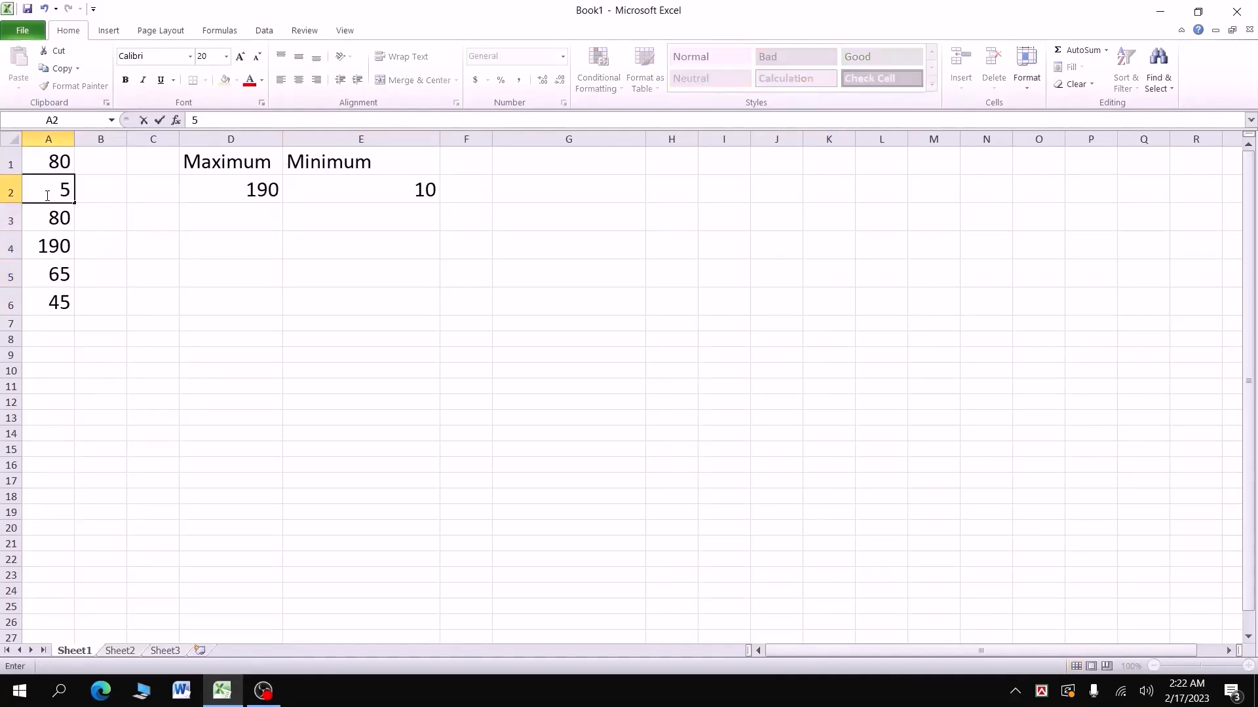
key(Return)
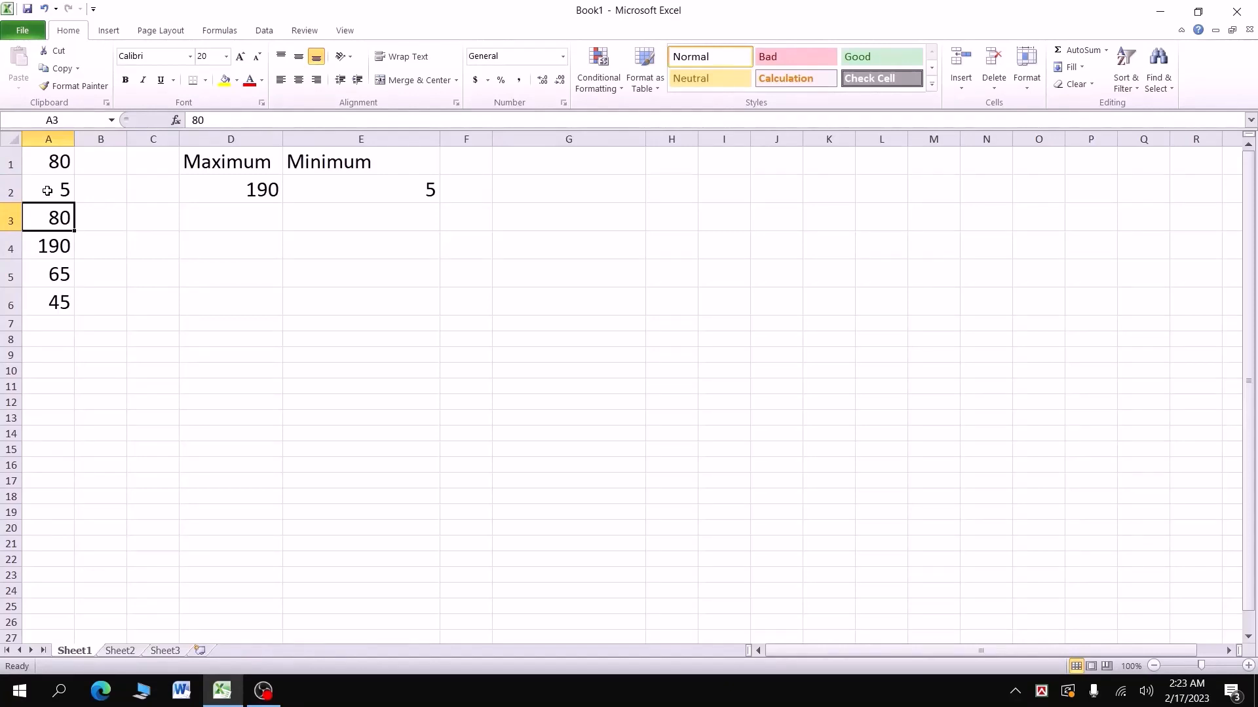
Step: Type the heading 'Average' in G1
click(576, 165)
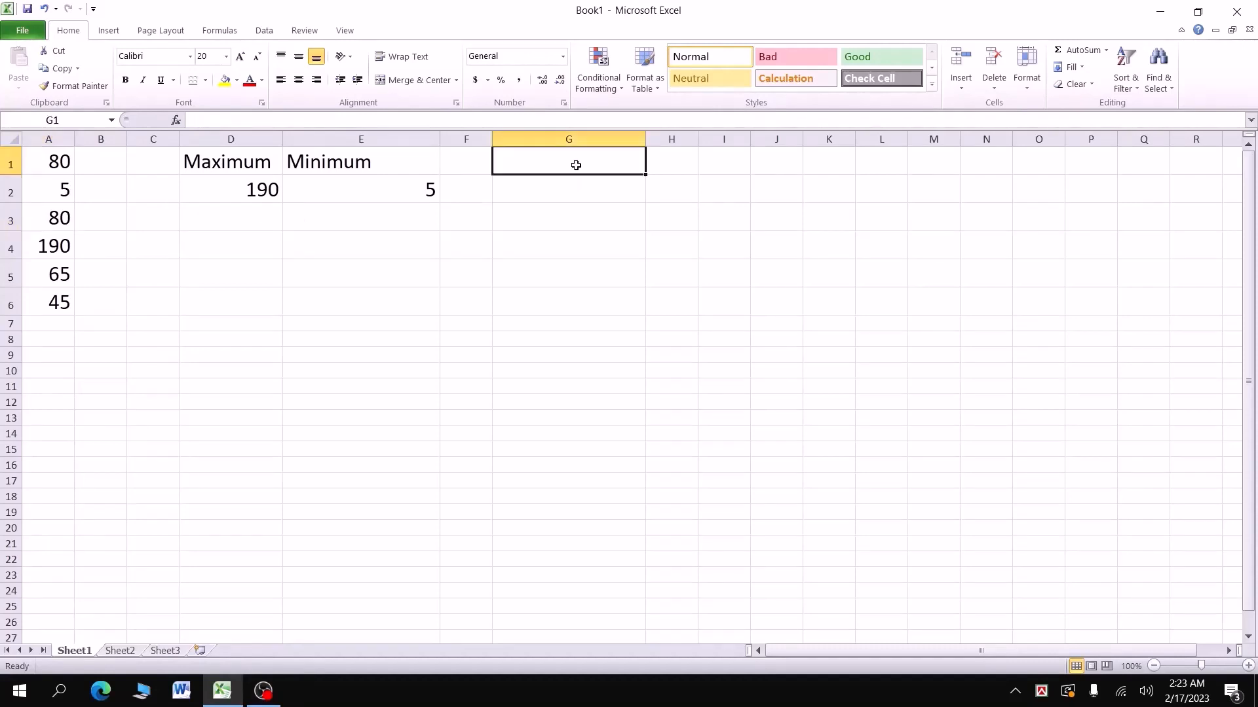
text(Average)
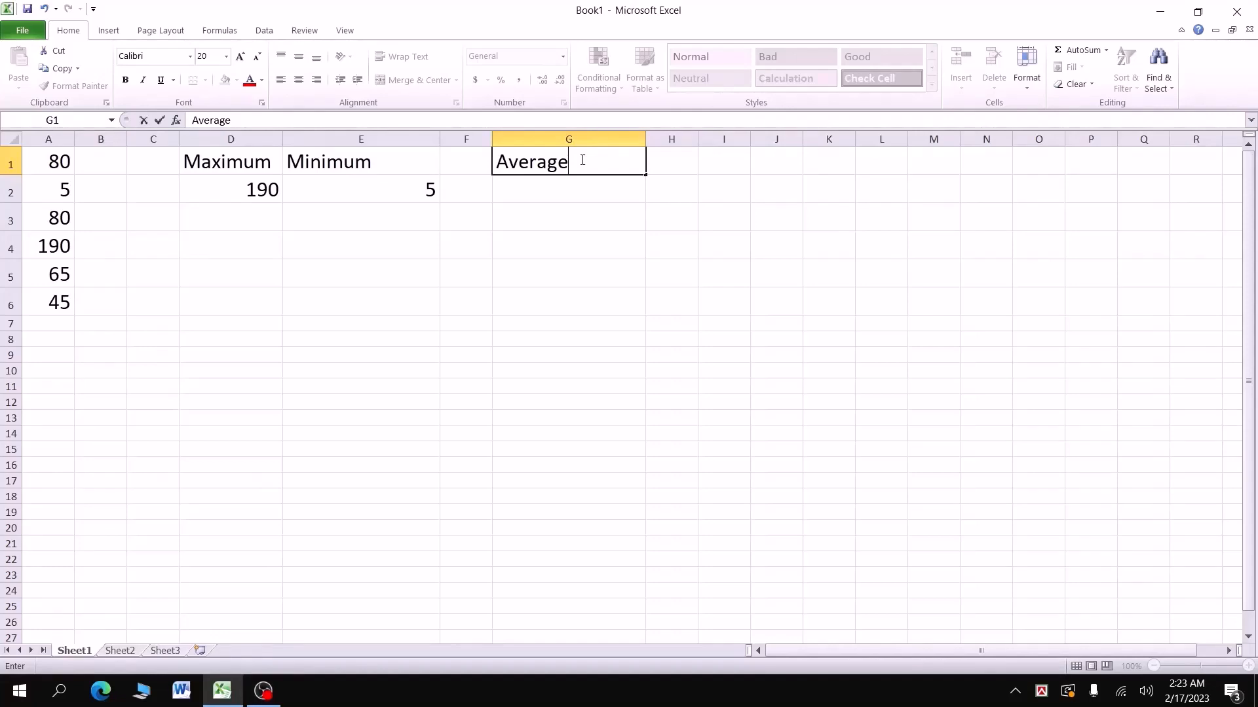
key(Return)
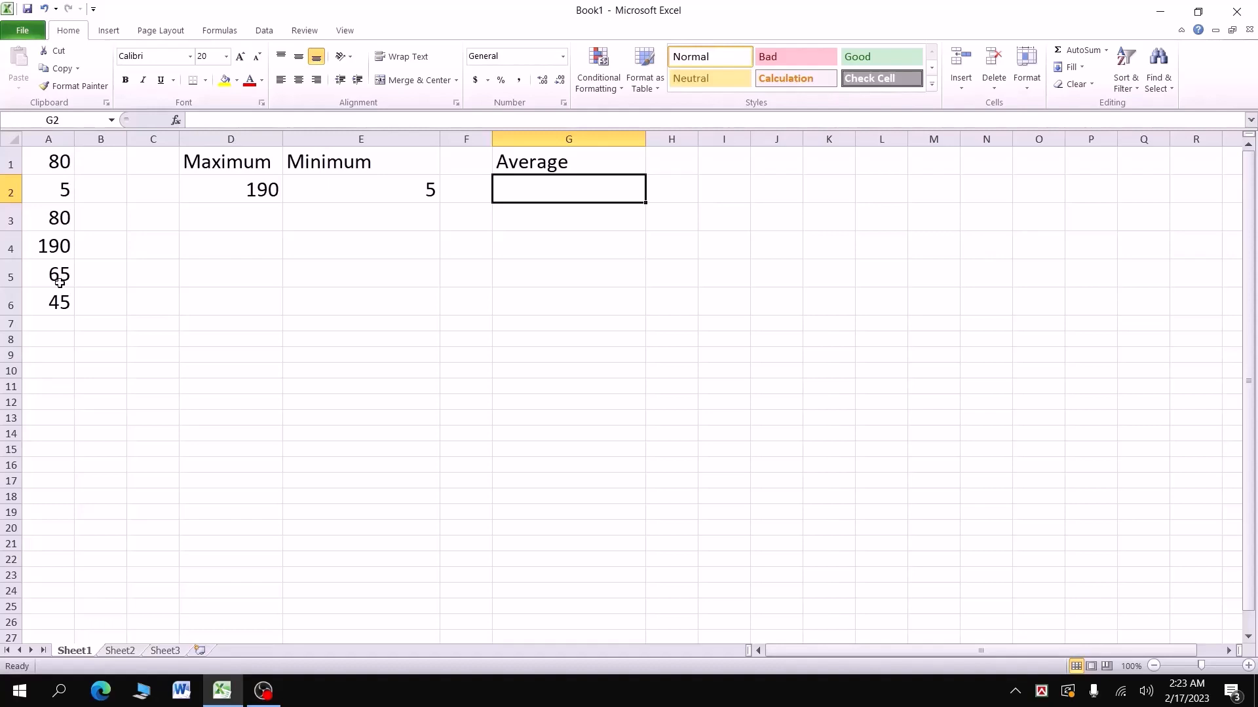
Step: Enter =AVERAGE(A1:A6) in G2, giving 77.5
text(=a)
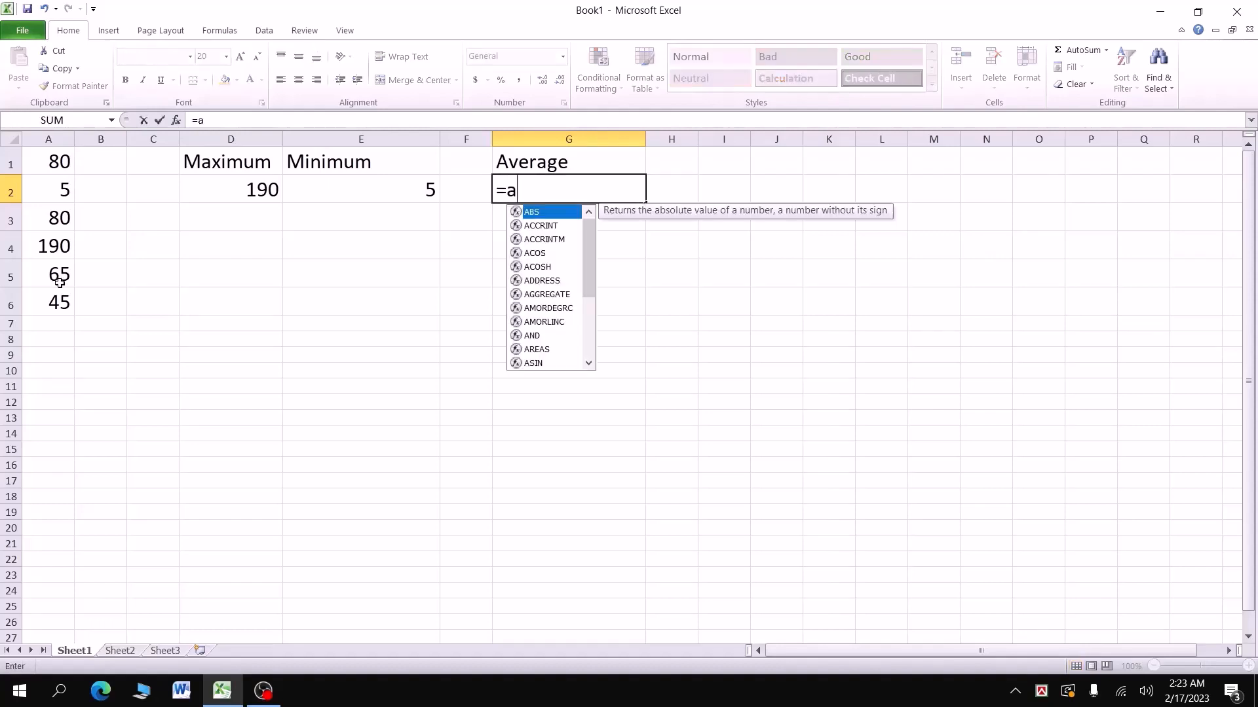
text(ver)
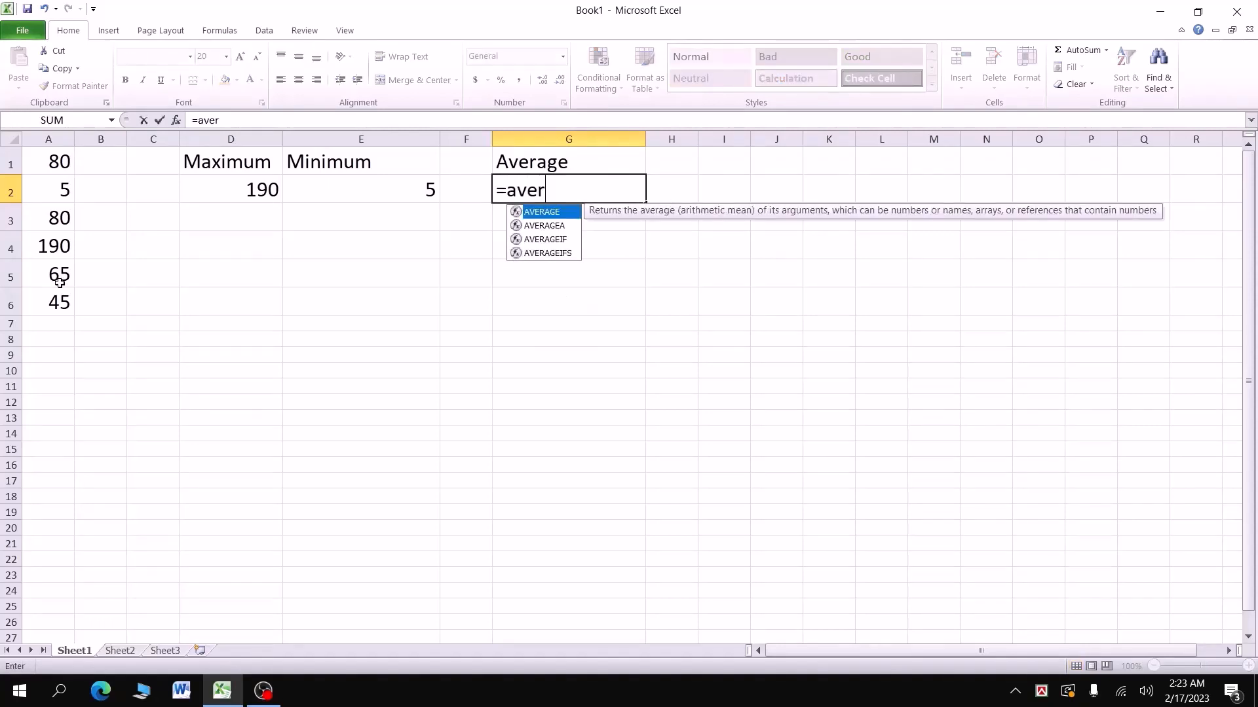
text(age)
double_click(541, 214)
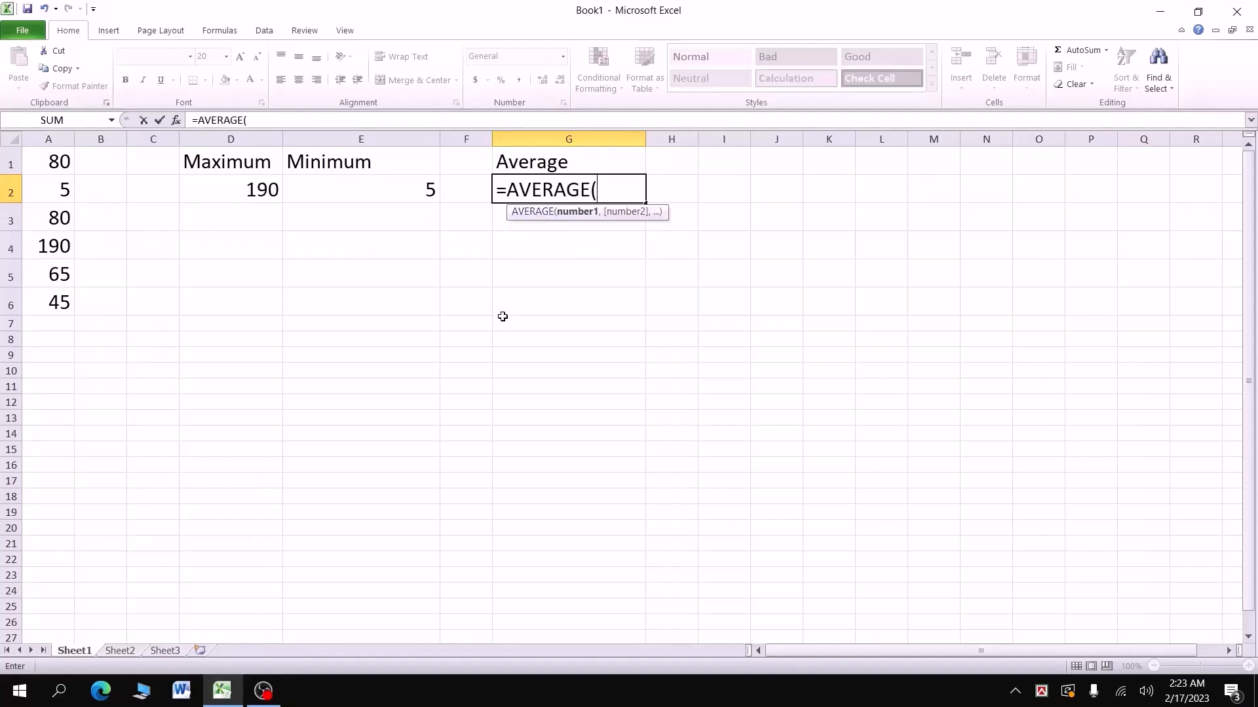
drag(72, 161, 55, 300)
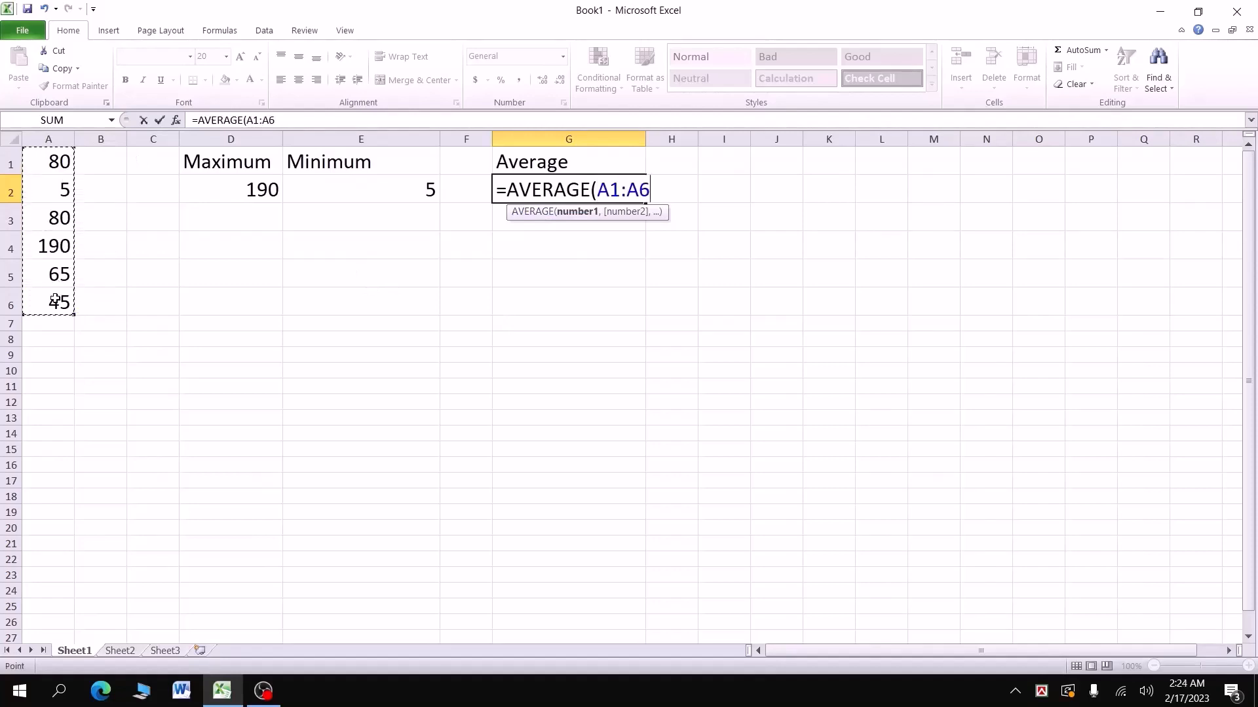
text())
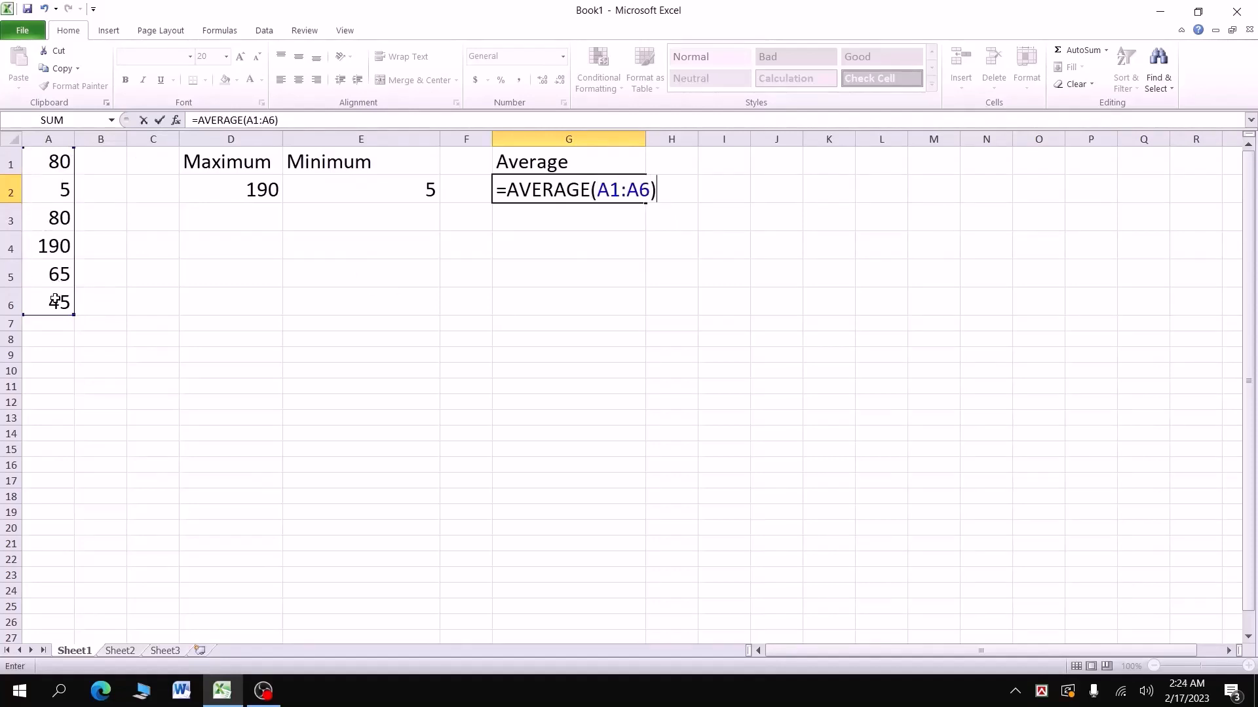
key(Return)
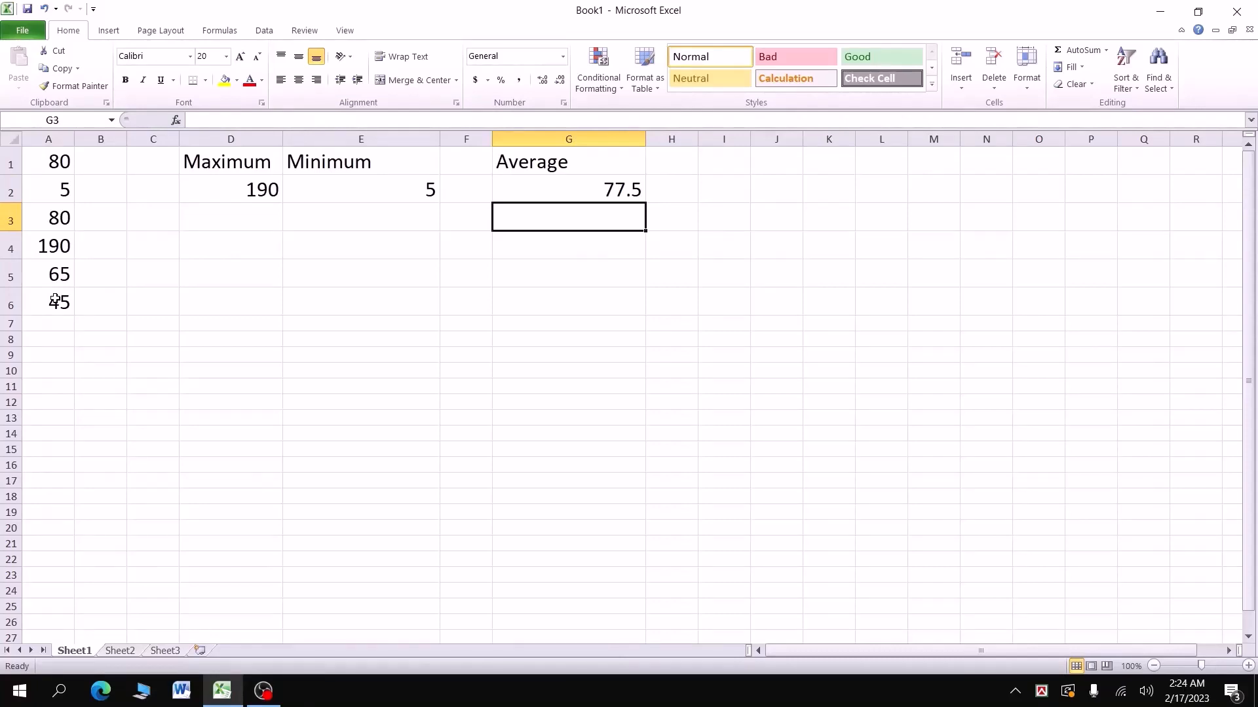
Step: Type the heading 'Count' in I1
double_click(753, 161)
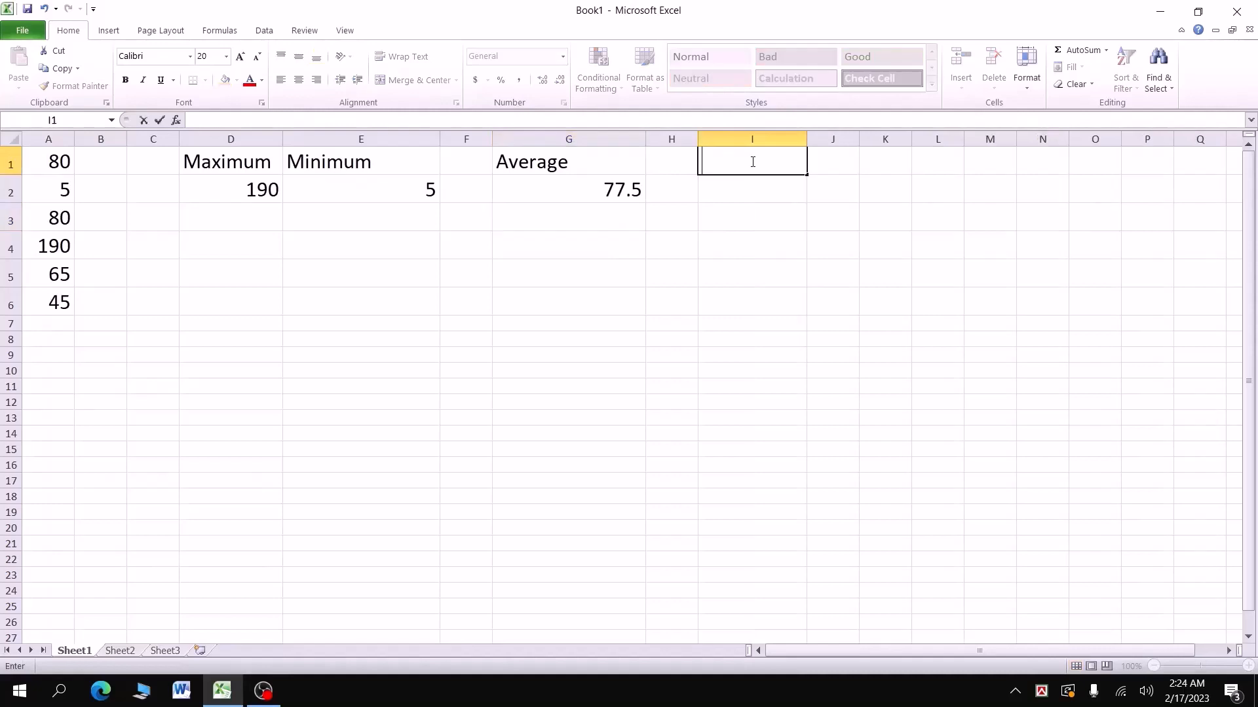
text(Count)
key(Return)
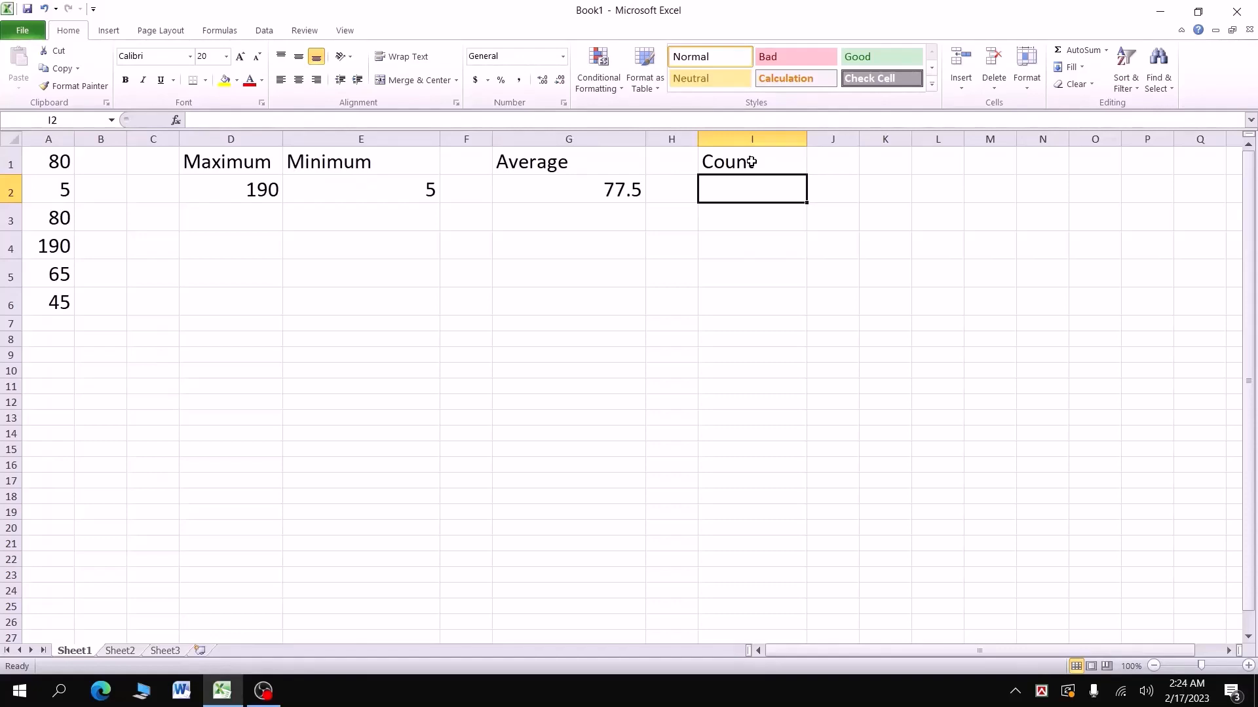
Step: Enter =COUNT(A1:A6) in I2, returning 6, and select A1:A6 to check it
text(=)
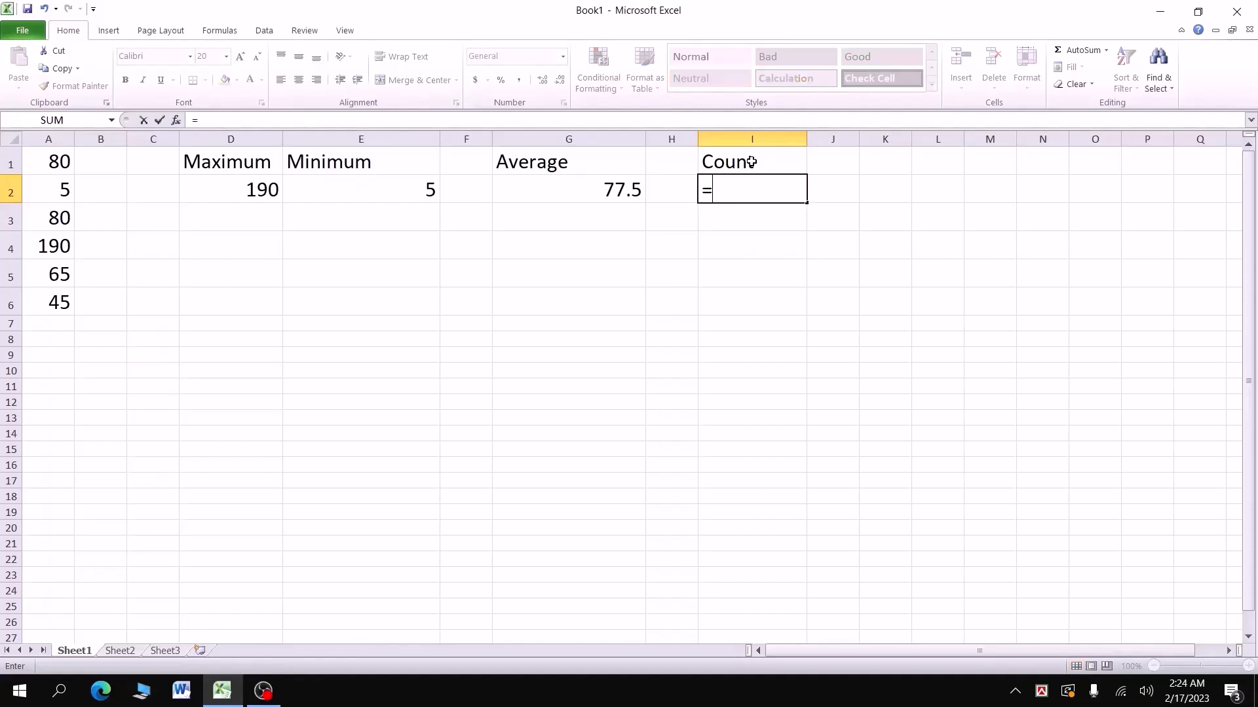
text(count)
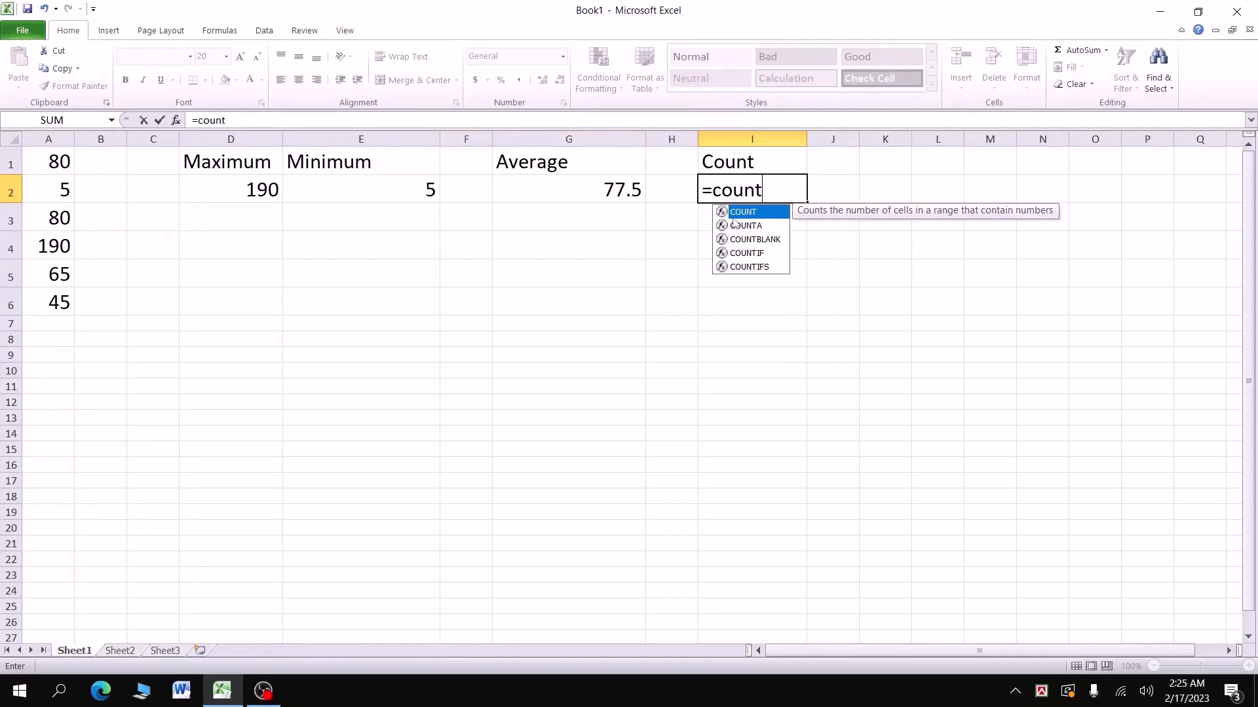
key(Tab)
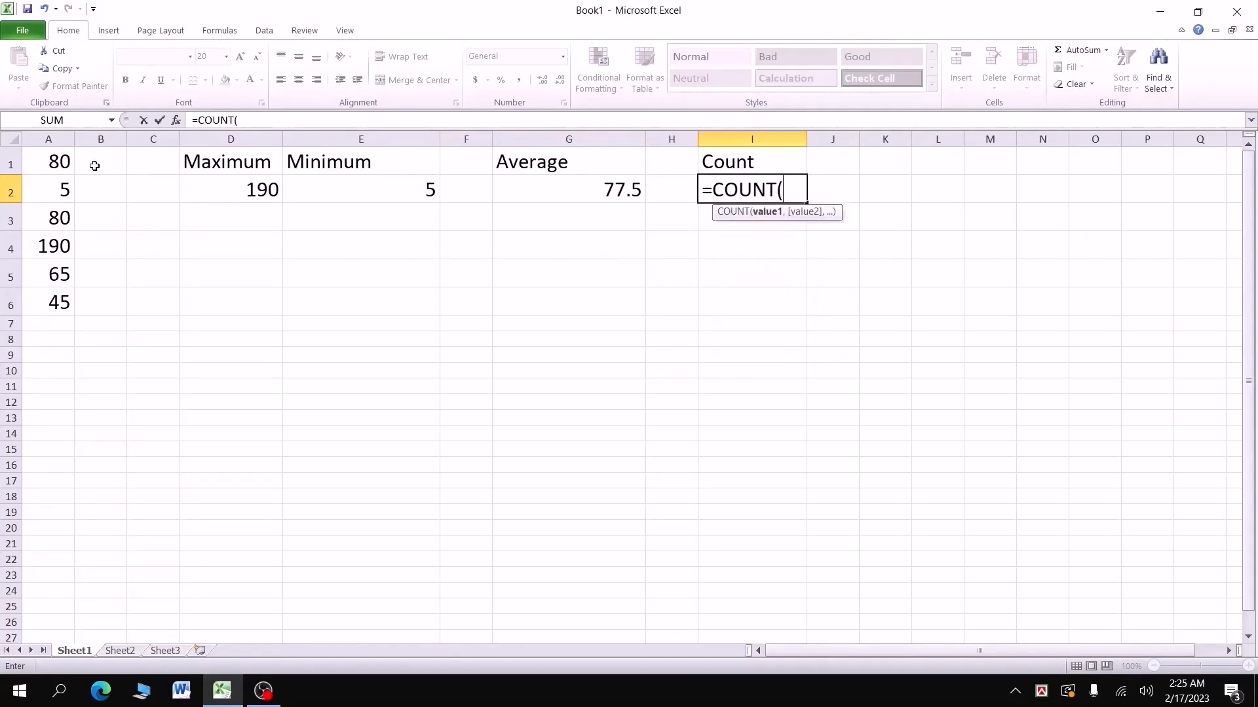
drag(65, 164, 63, 317)
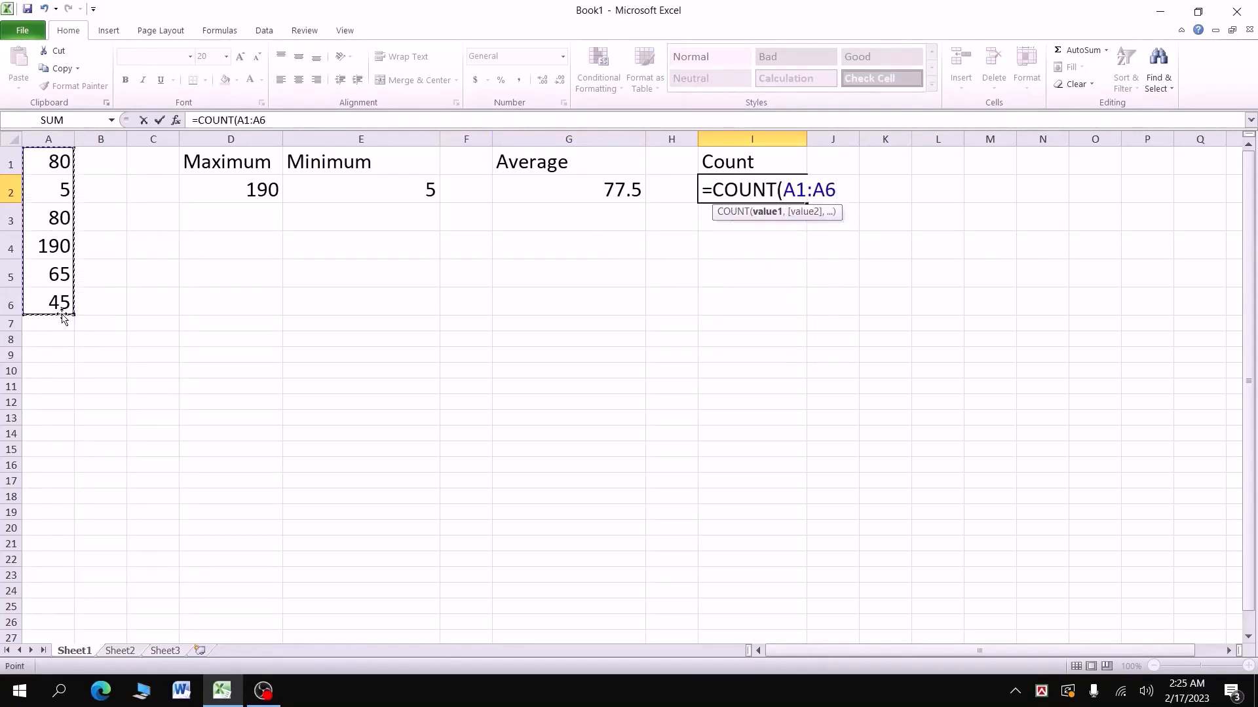
text())
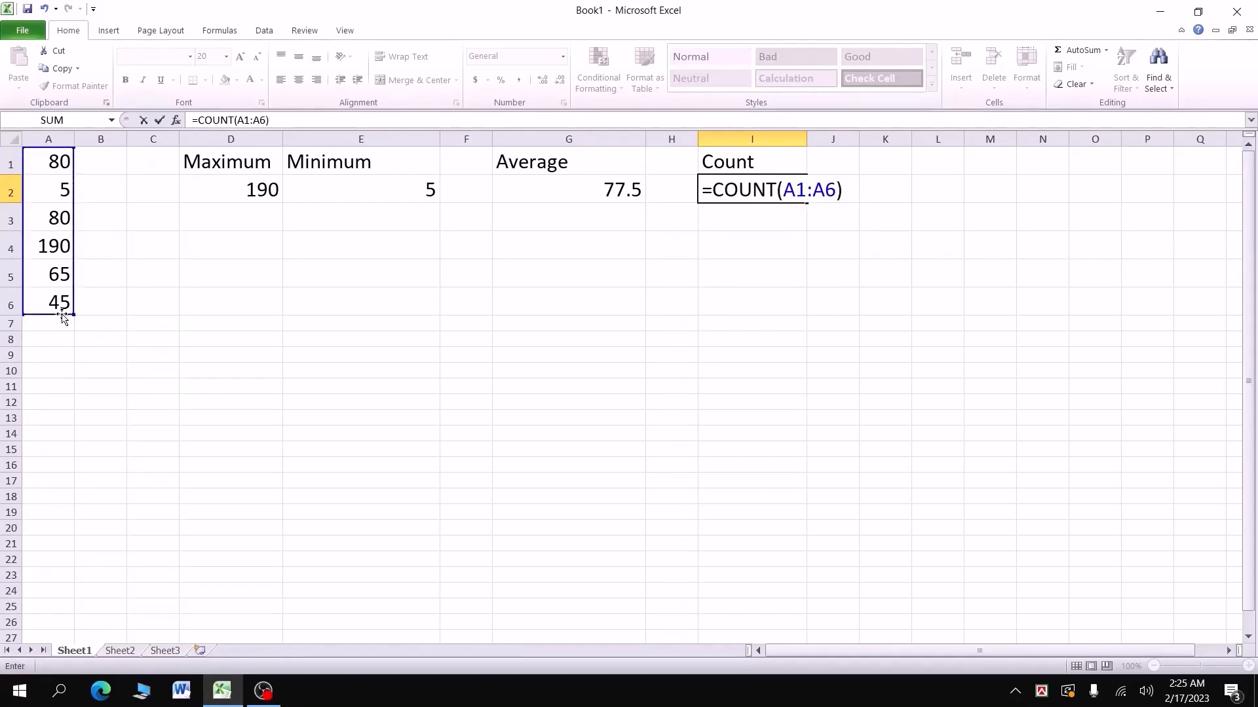
key(Return)
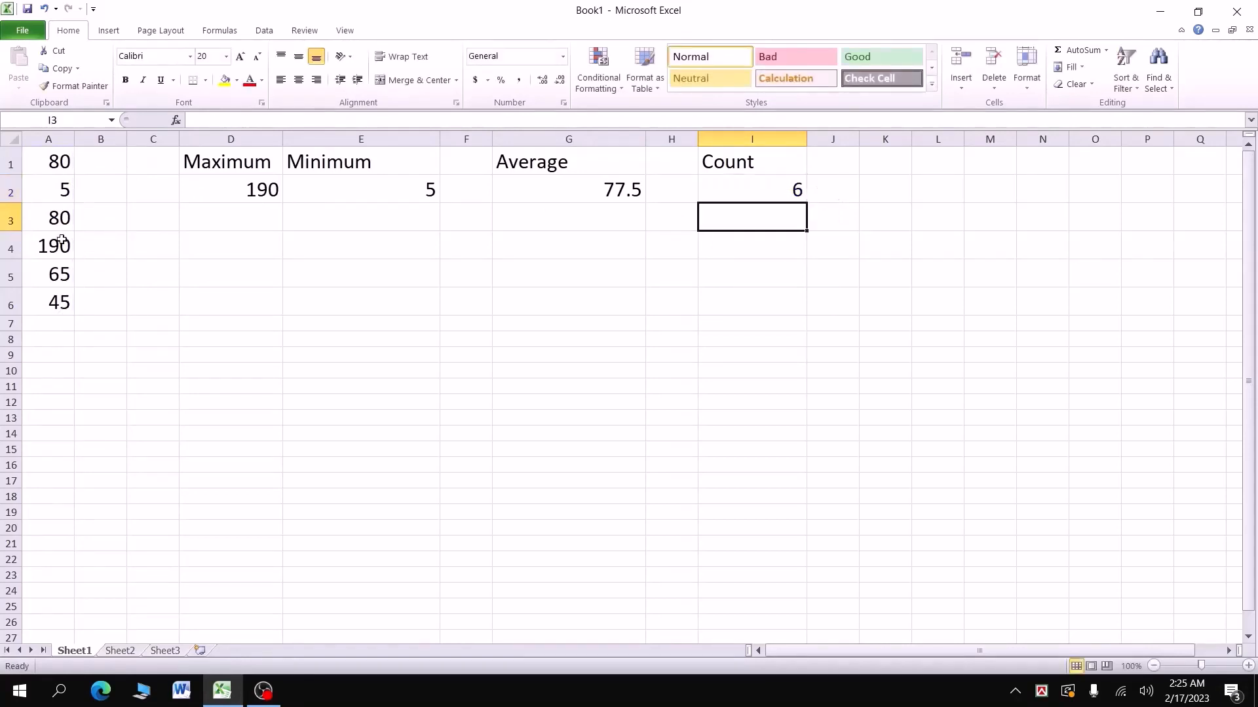
drag(60, 165, 62, 303)
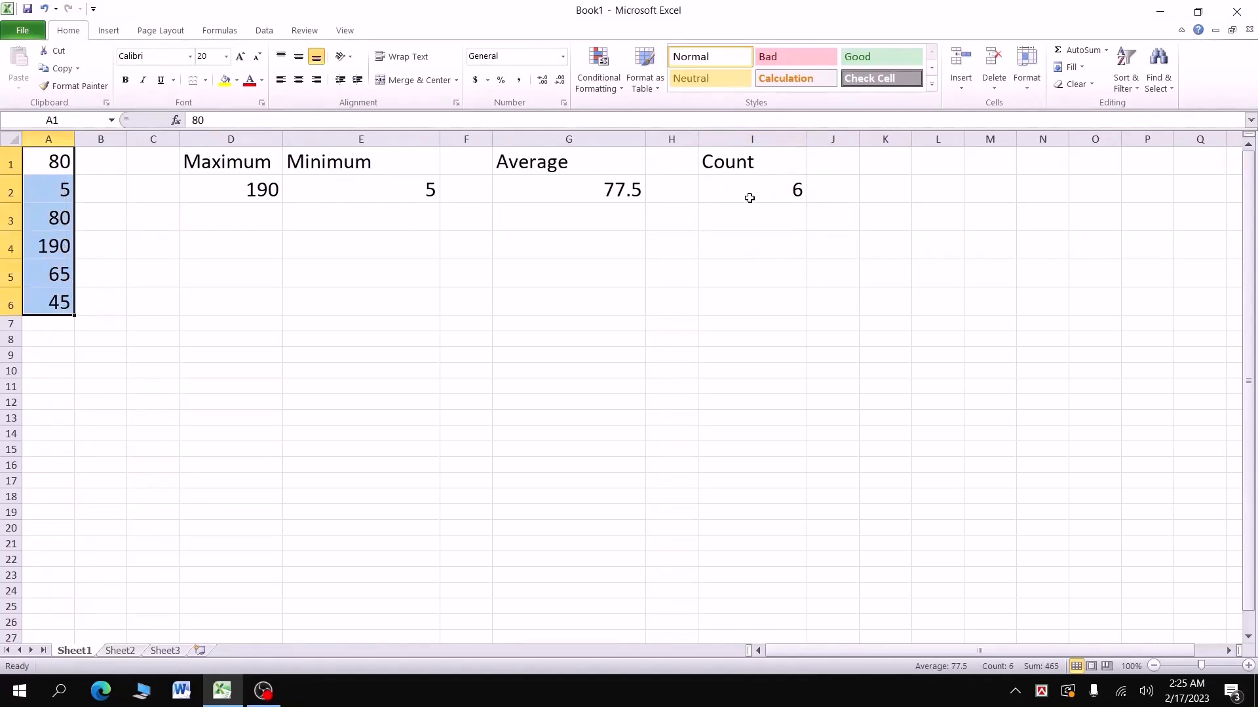
Step: Edit I2's formula to =COUNT(A1:A8) so the range reaches A8
click(750, 195)
drag(62, 164, 56, 354)
click(767, 192)
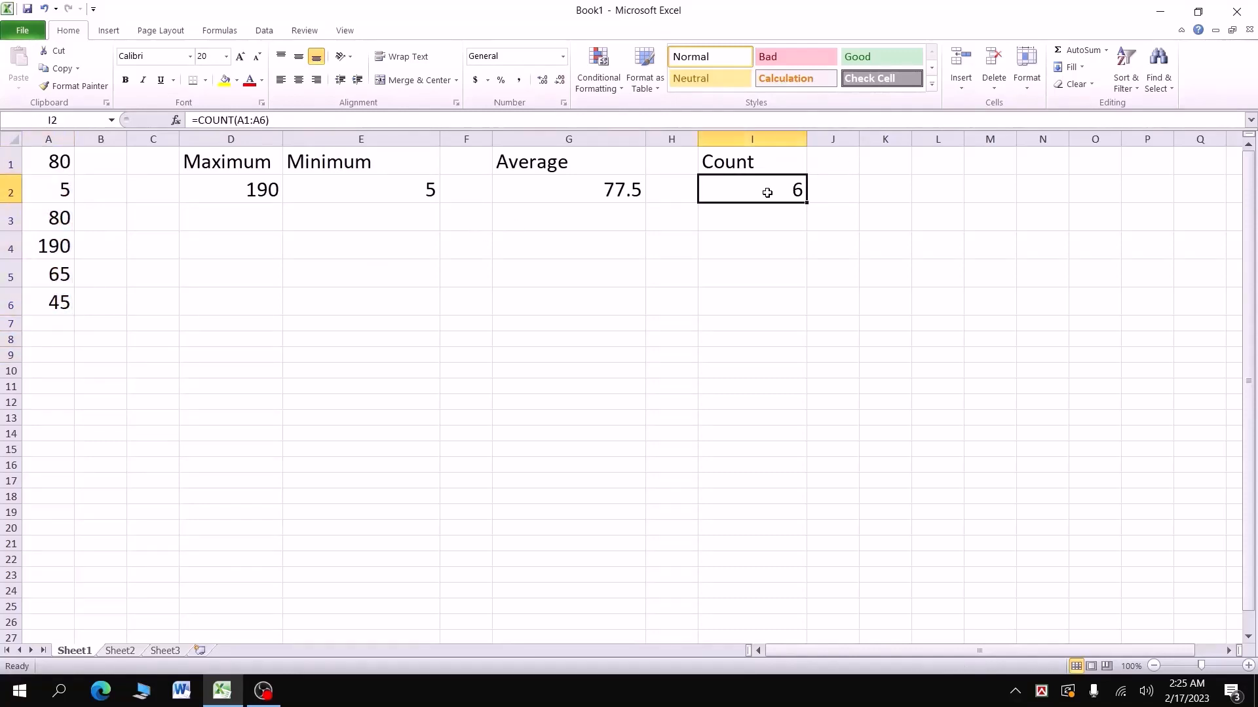
double_click(767, 192)
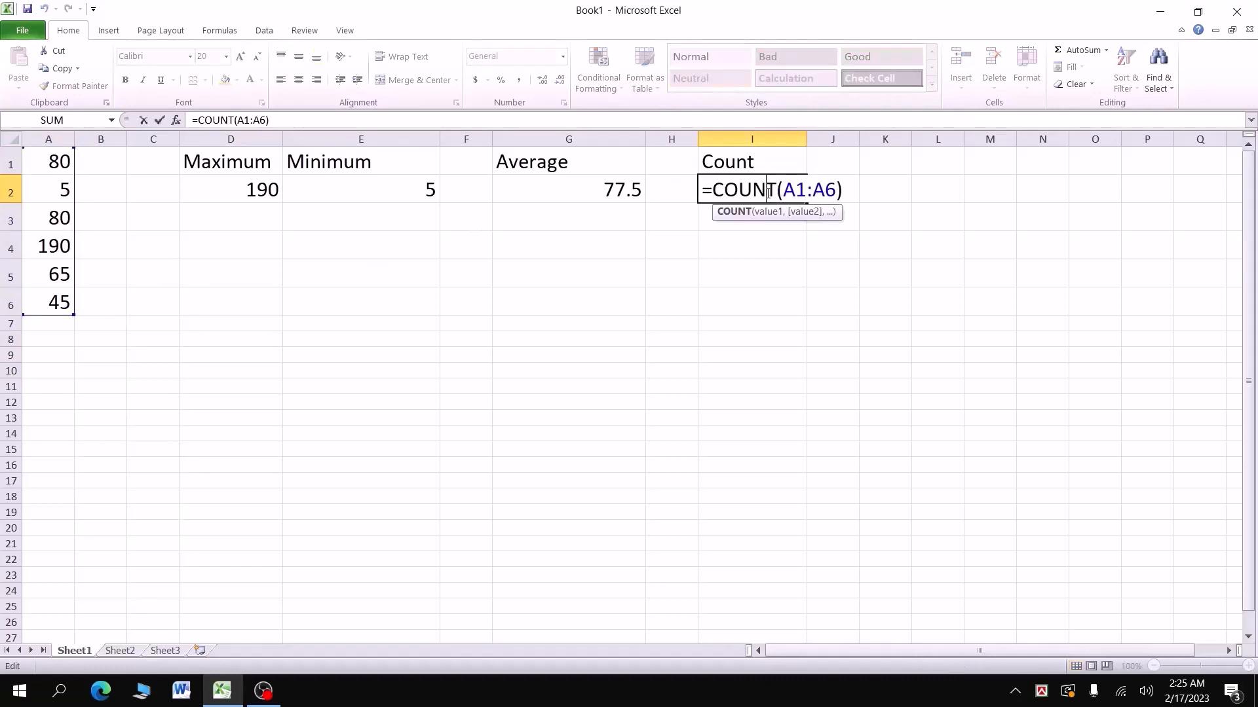
click(838, 186)
key(BackSpace)
text(8)
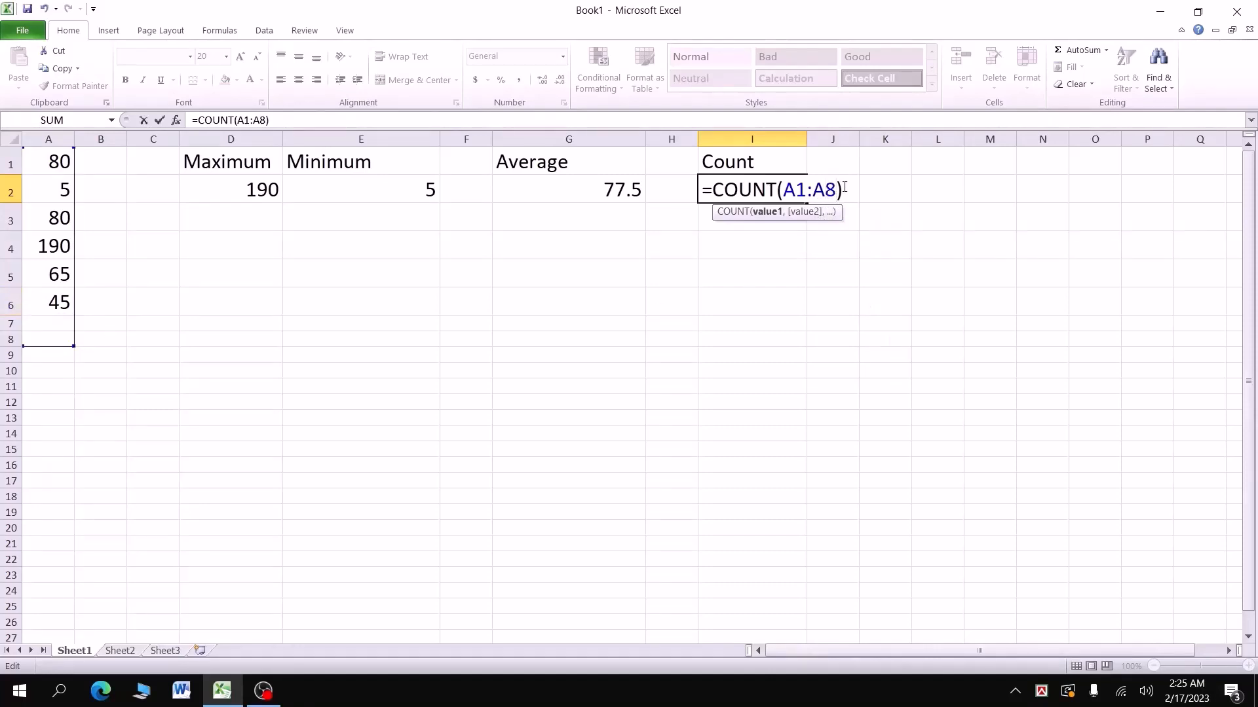
key(Return)
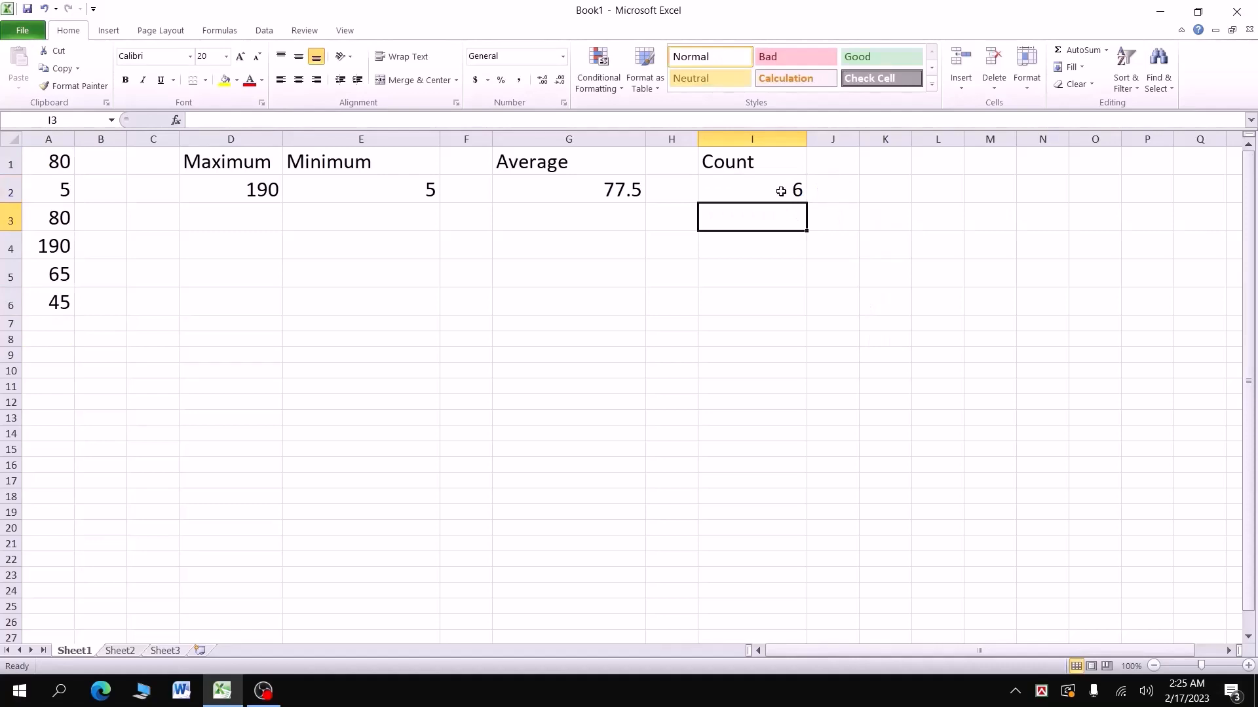
Step: Enter the new scores 1 in A7 and 10 in A8, raising the count to 8
click(46, 324)
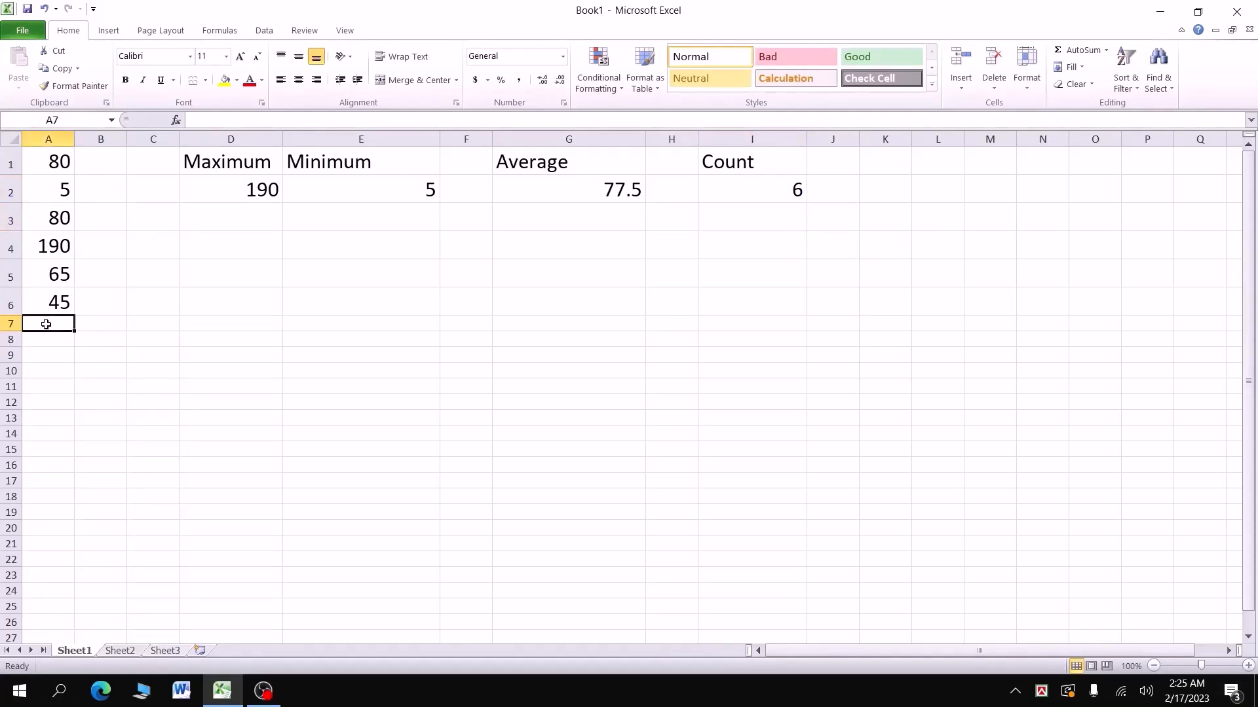
text(1)
key(Tab)
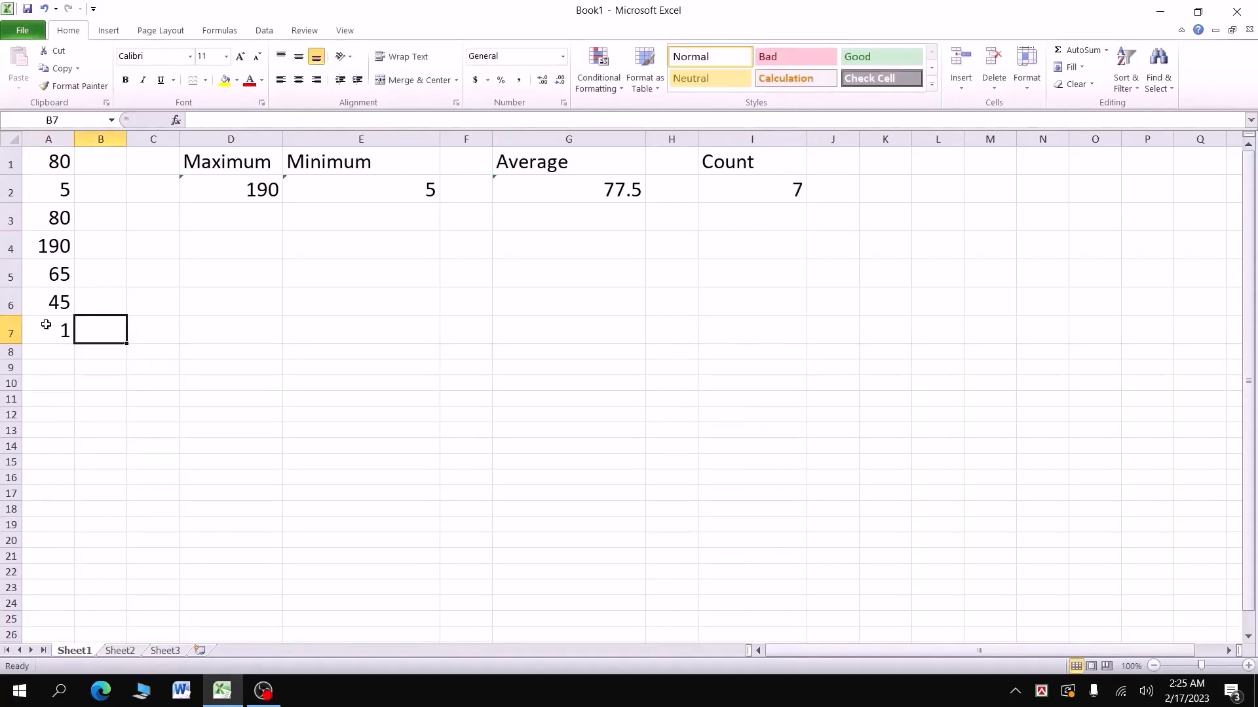
click(46, 324)
key(Return)
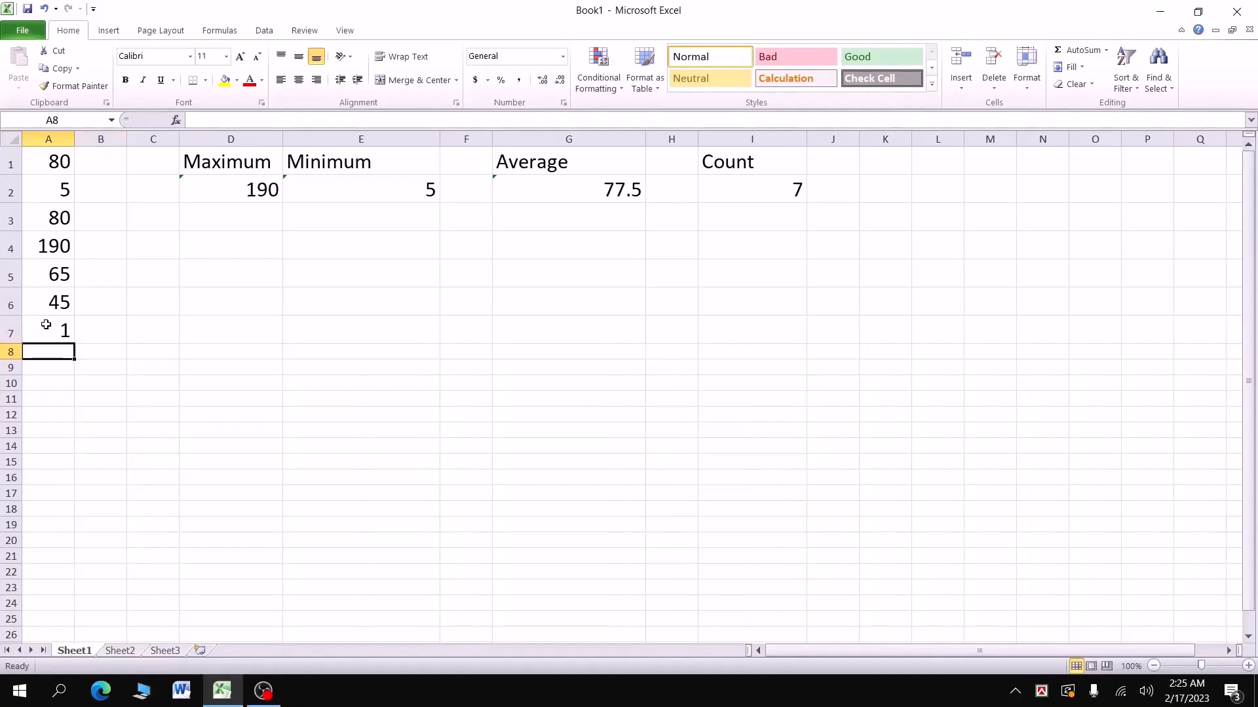
text(10)
key(Tab)
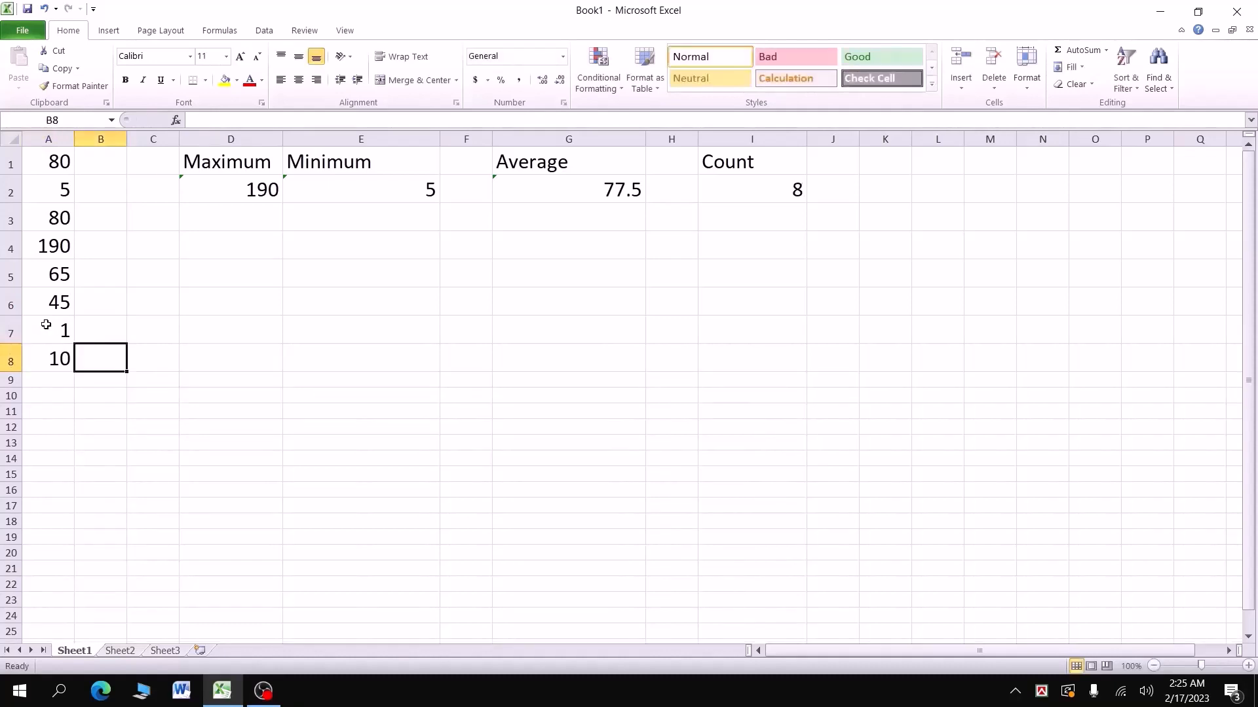